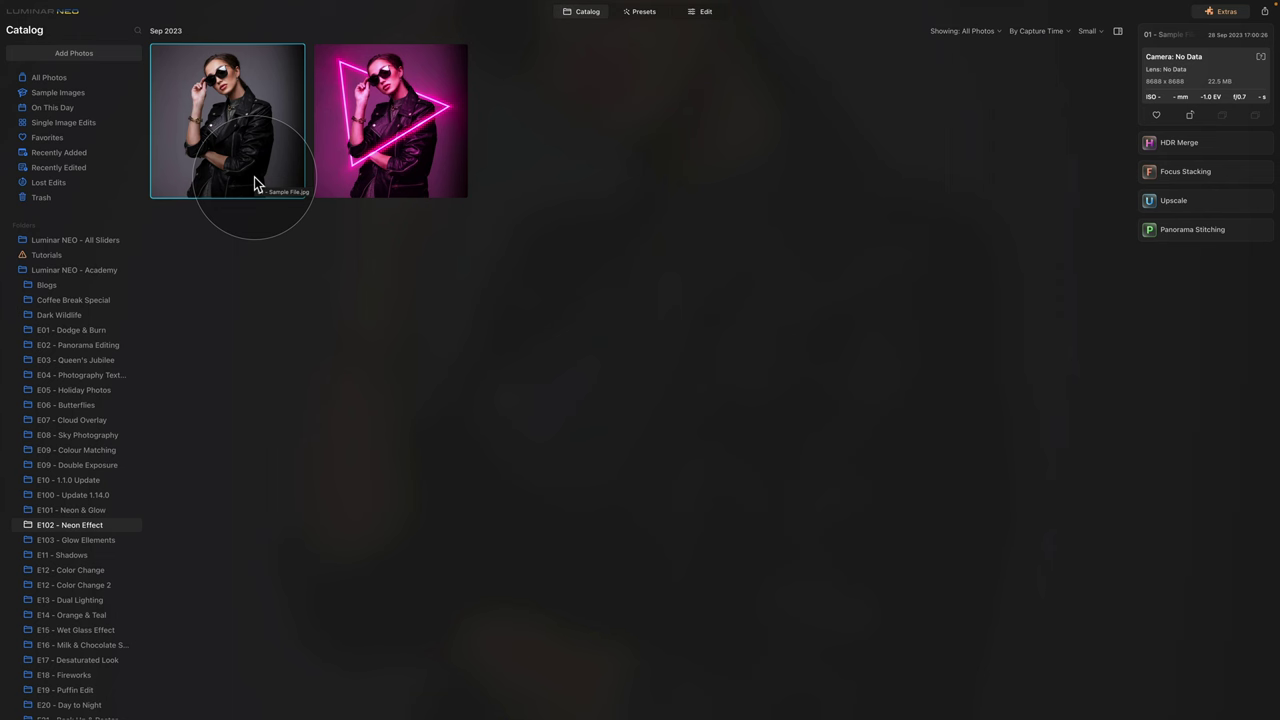
- View the finished pink neon example photo enlarged and return to the catalog thumbnails
click(382, 90)
double_click(382, 90)
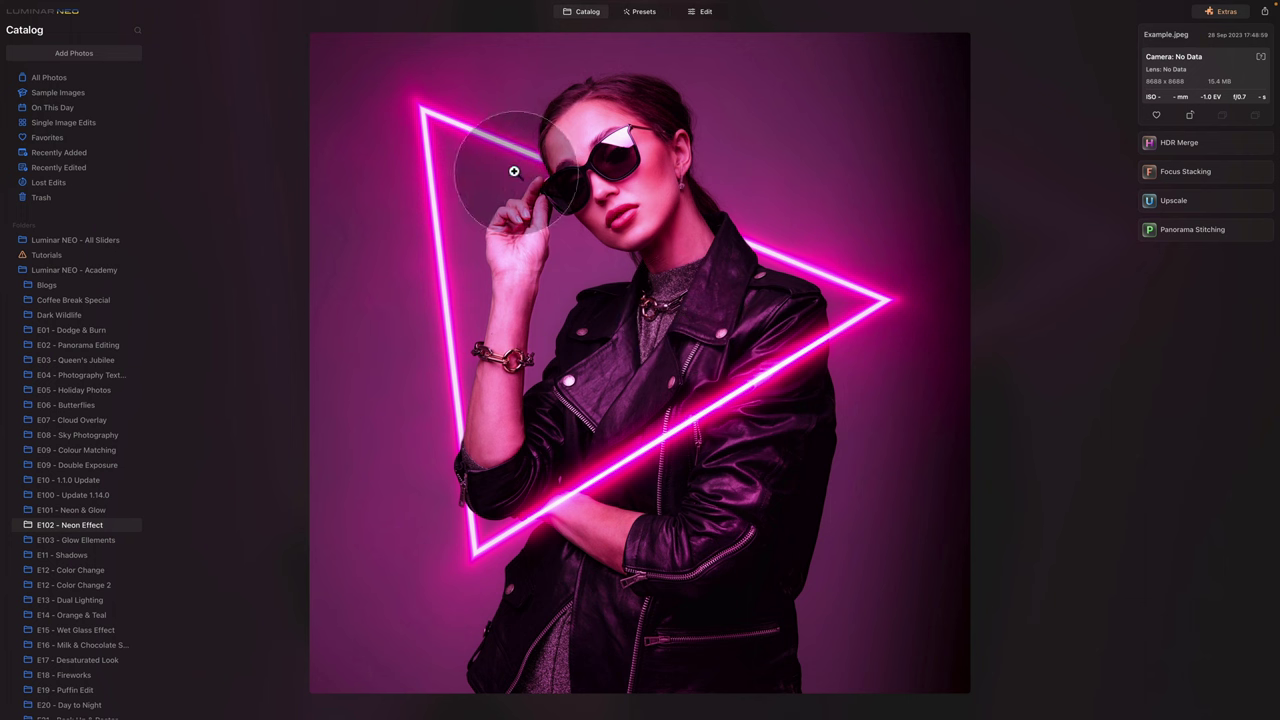
double_click(910, 208)
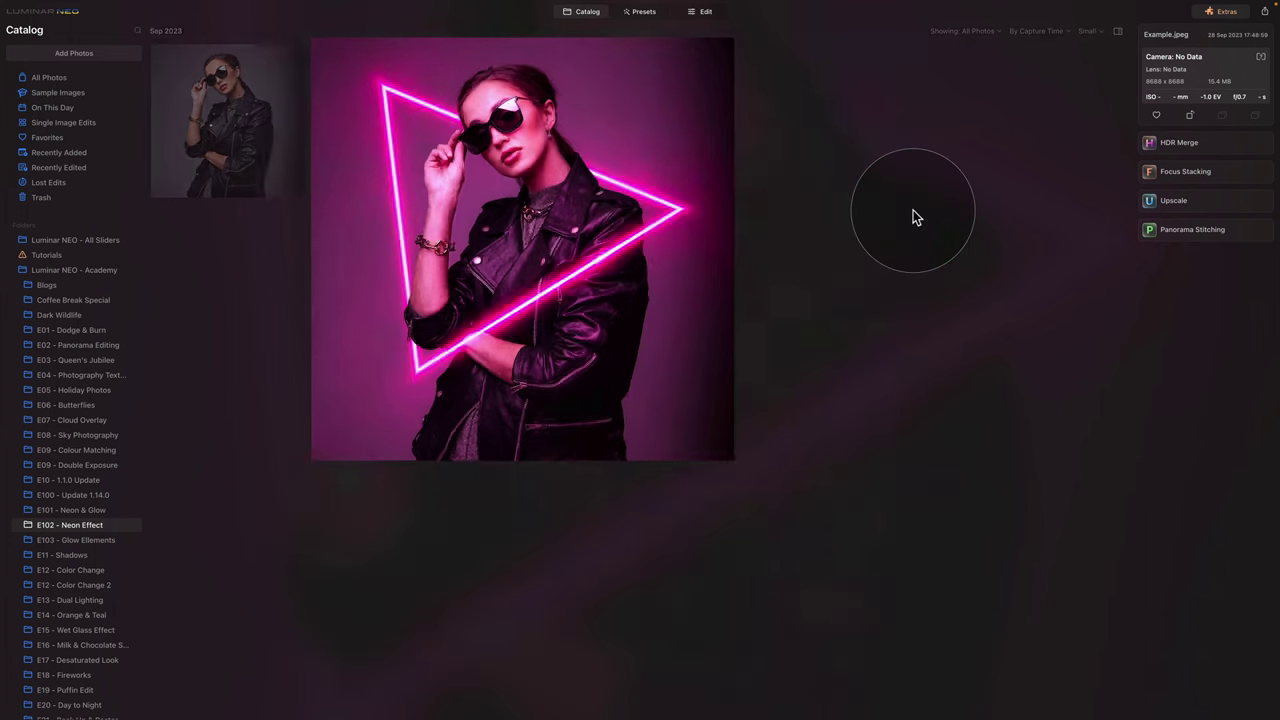
- Open the unedited sample portrait for editing and set its Develop tint to 100
click(210, 110)
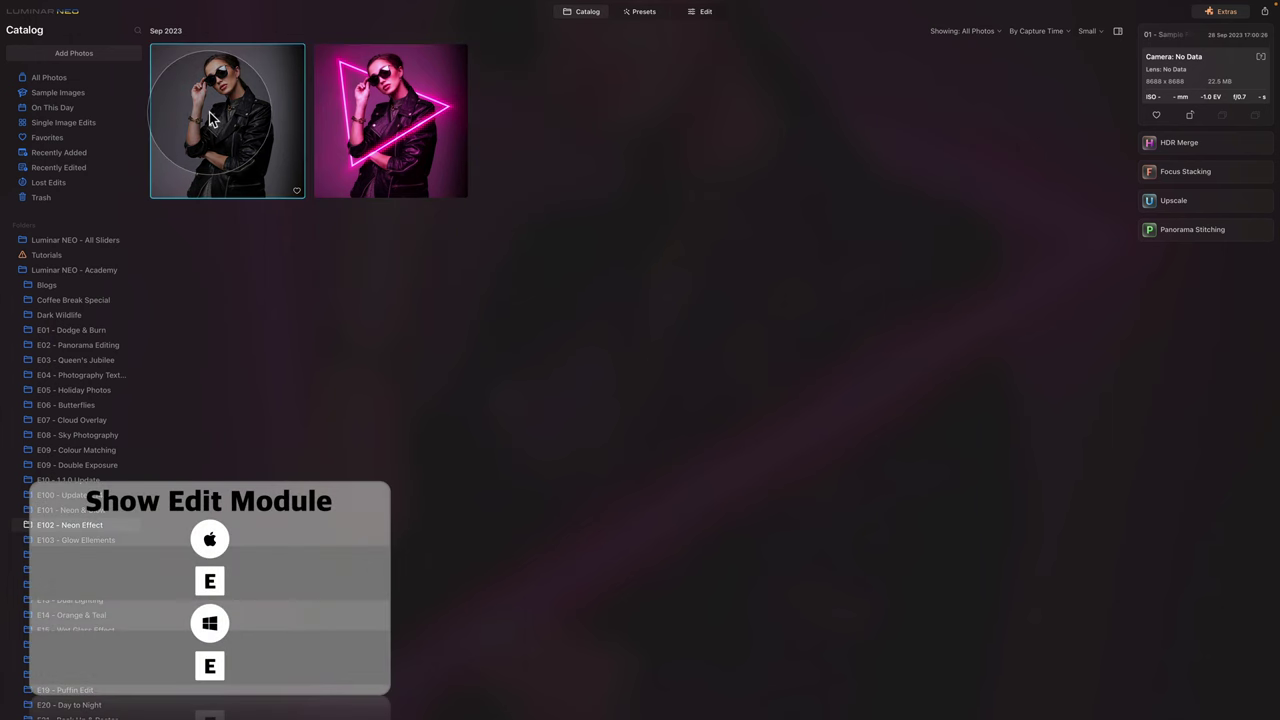
key(e)
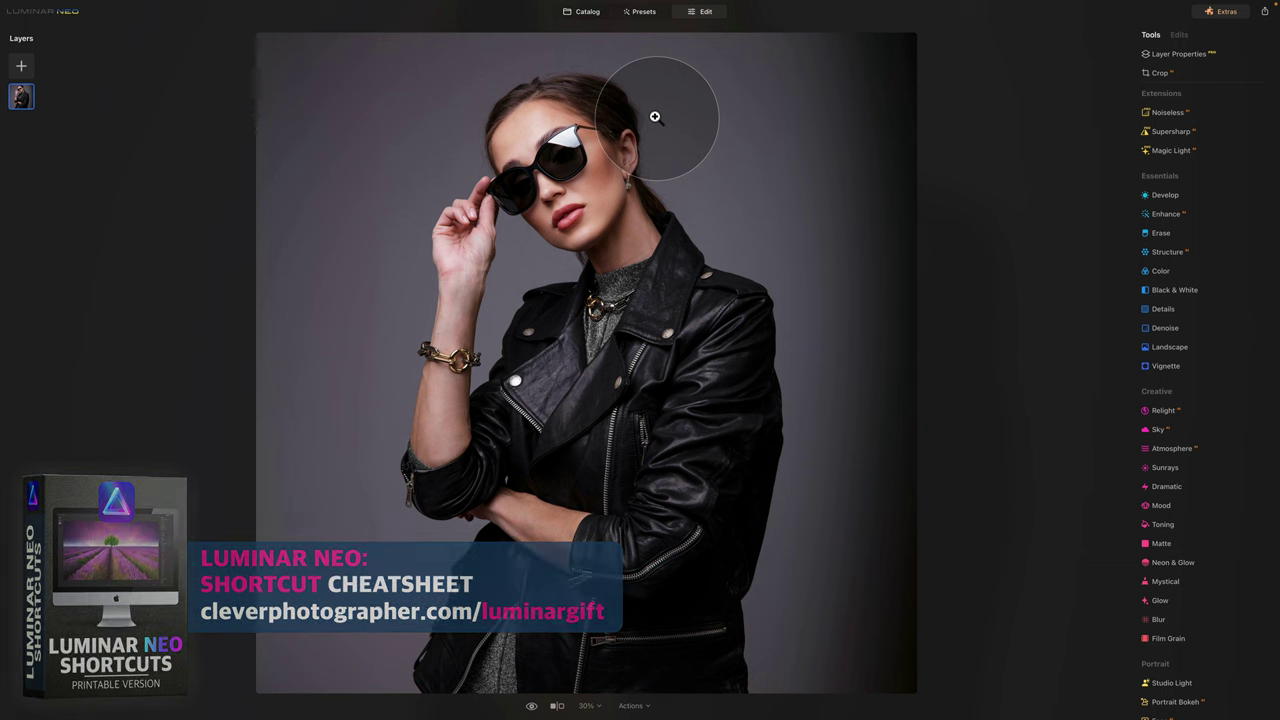
click(1158, 199)
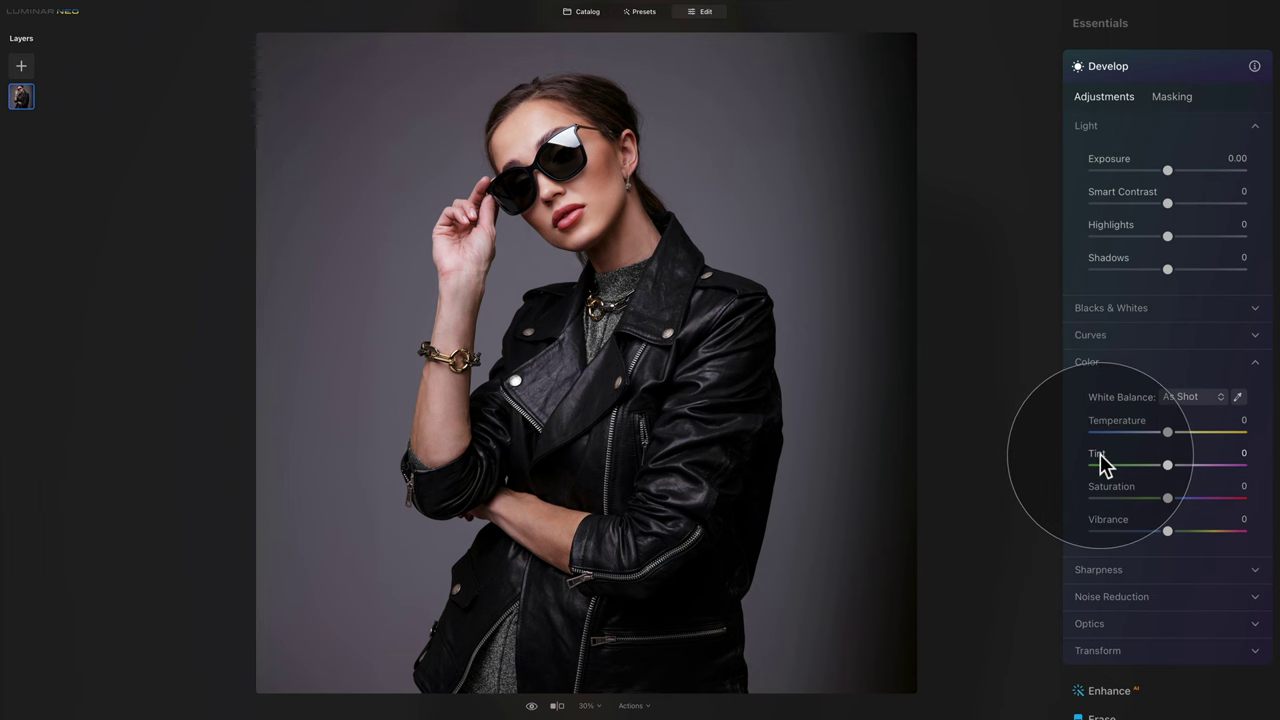
drag(1167, 465, 1246, 465)
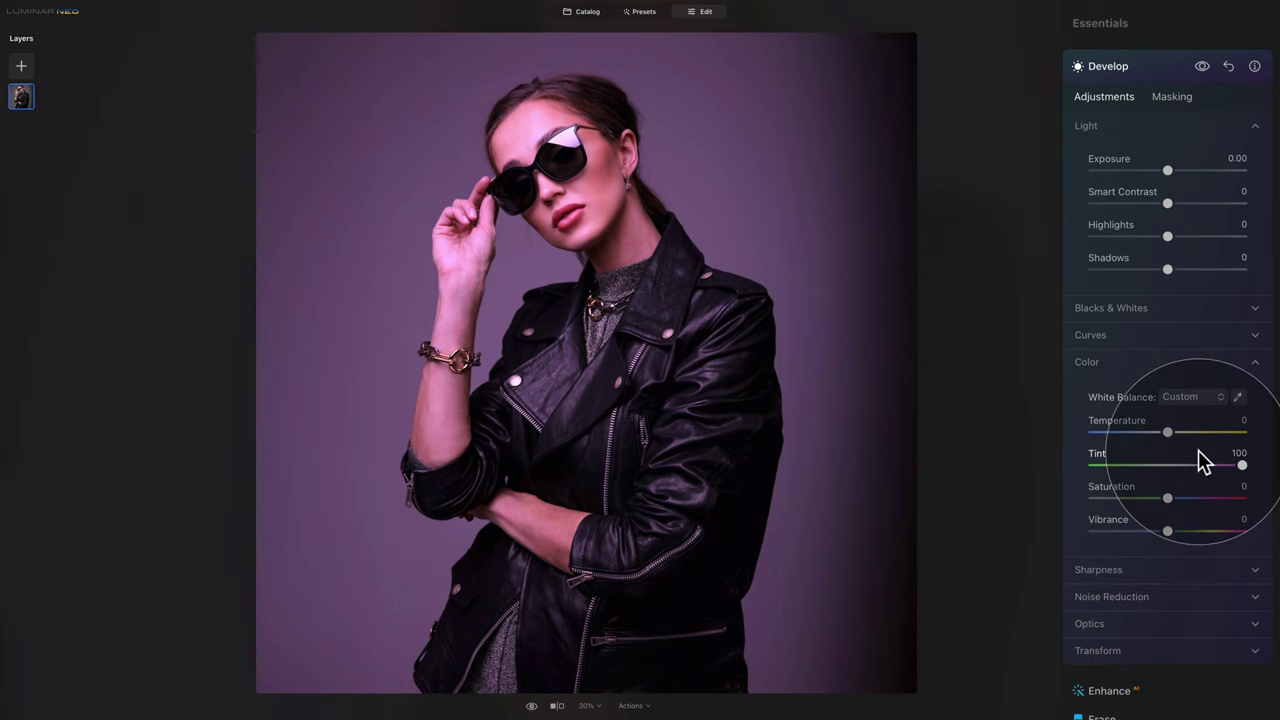
click(1132, 362)
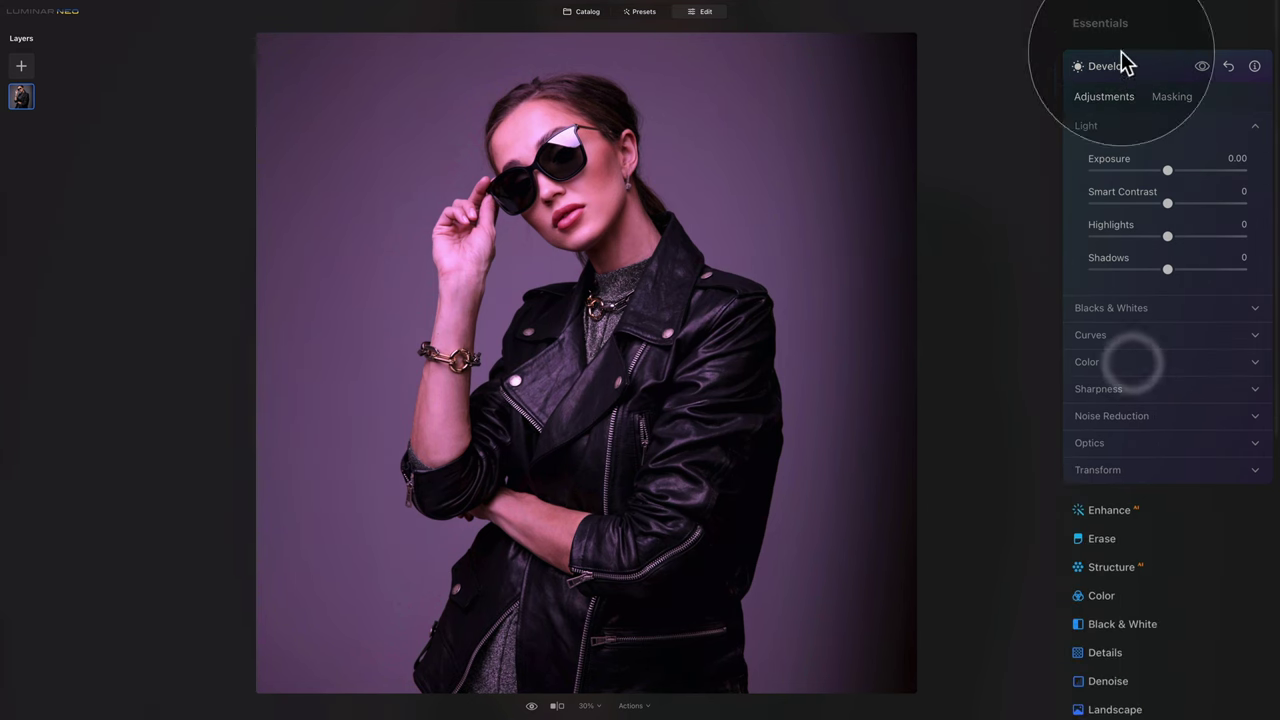
click(1121, 65)
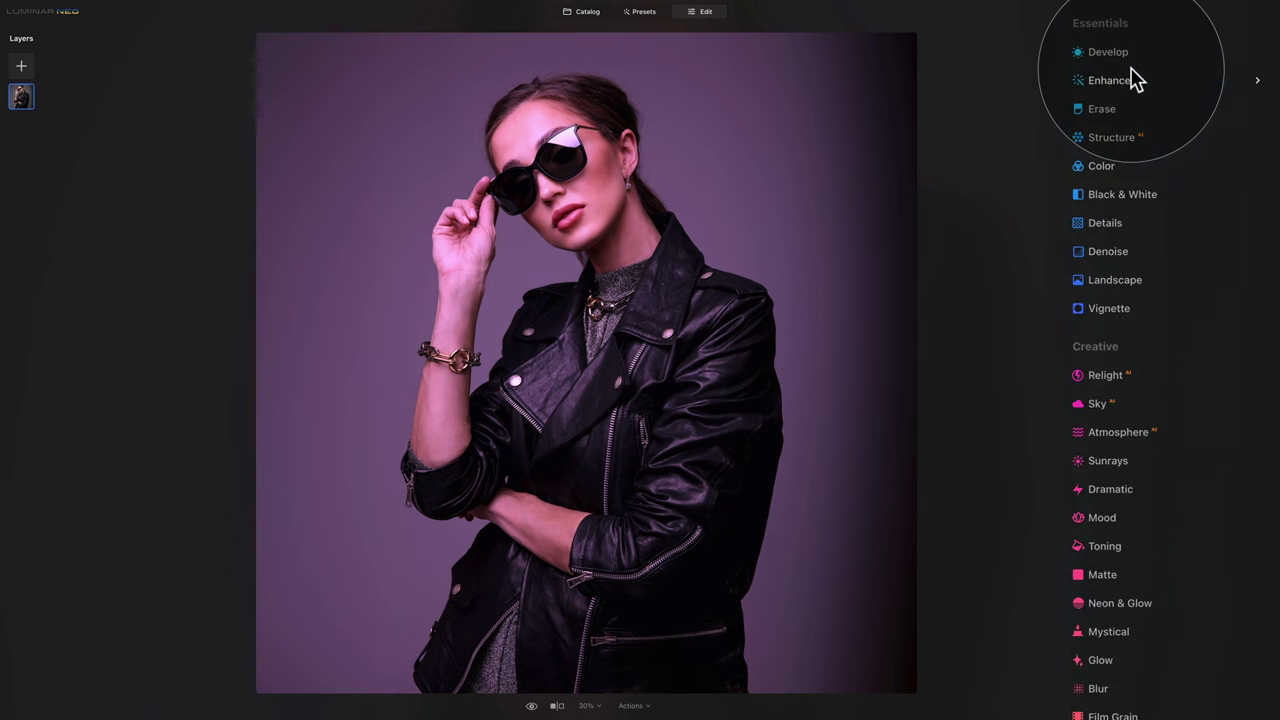
- Apply Toning to the portrait with amount 70, shadows saturation 58 and shadows hue 330
scroll(1135, 75, down, 2)
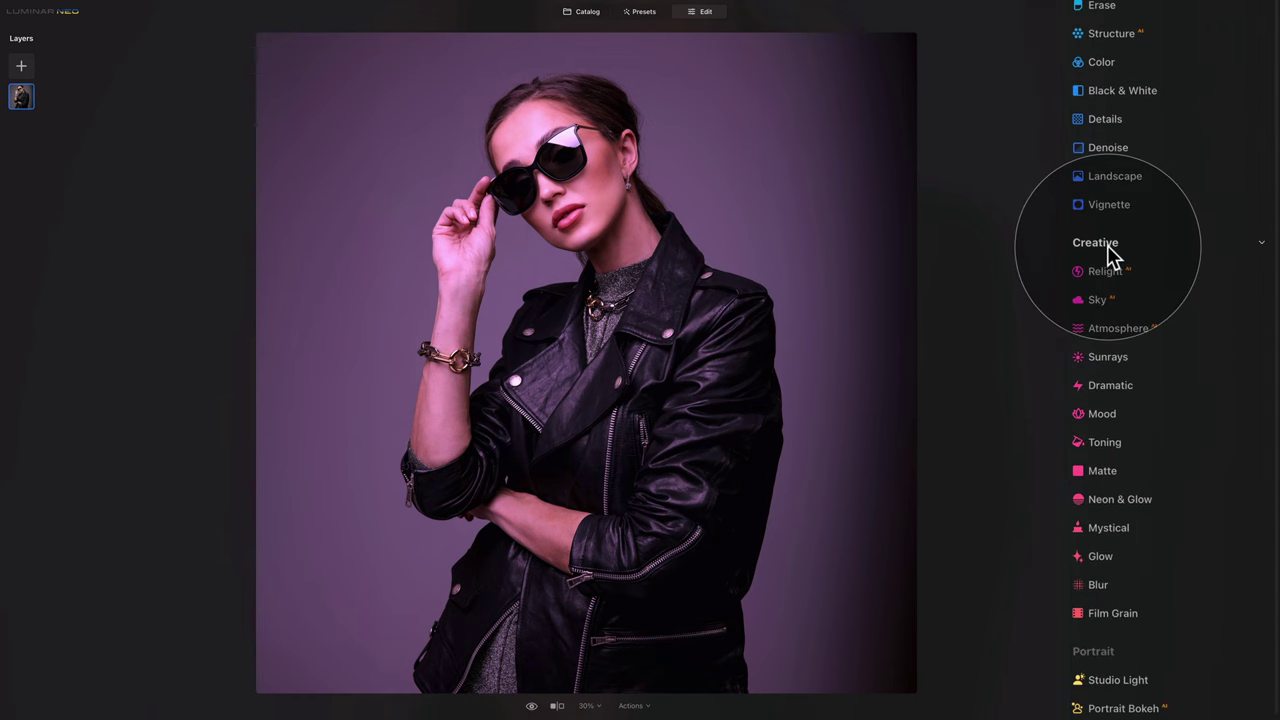
click(1117, 440)
scroll(1137, 300, down, 4)
scroll(1140, 288, down, 2)
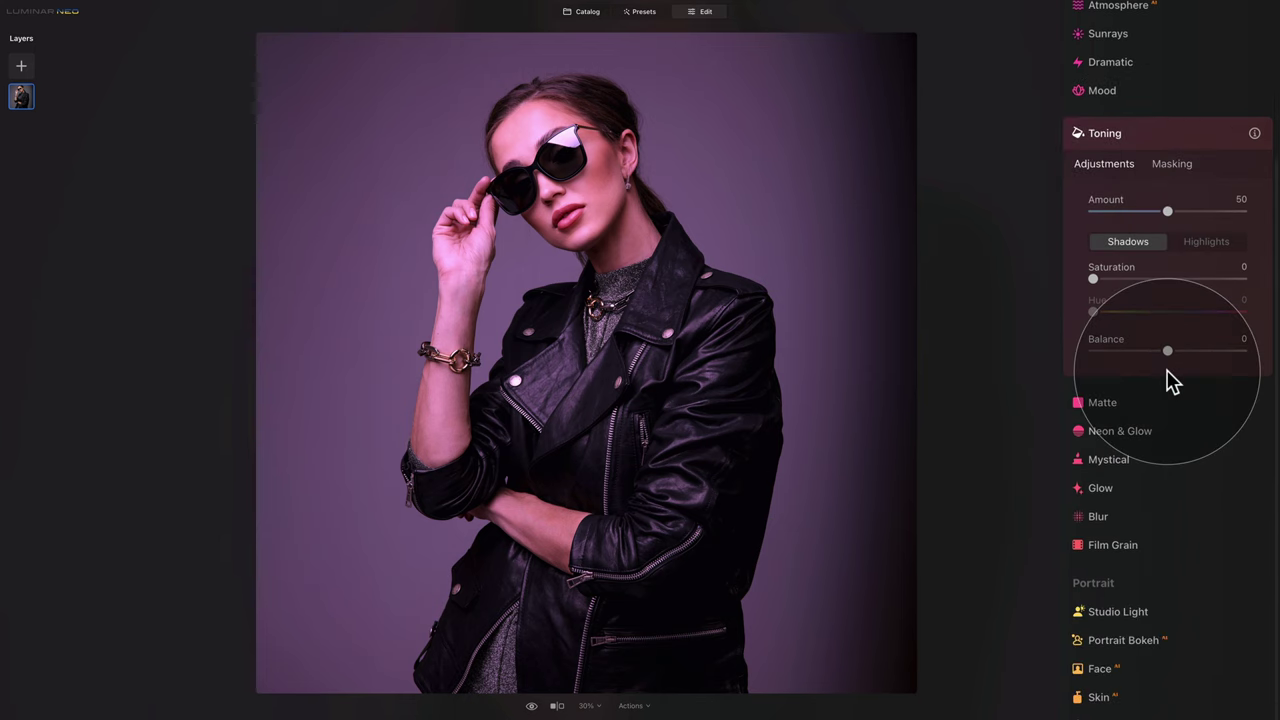
drag(1168, 208, 1199, 208)
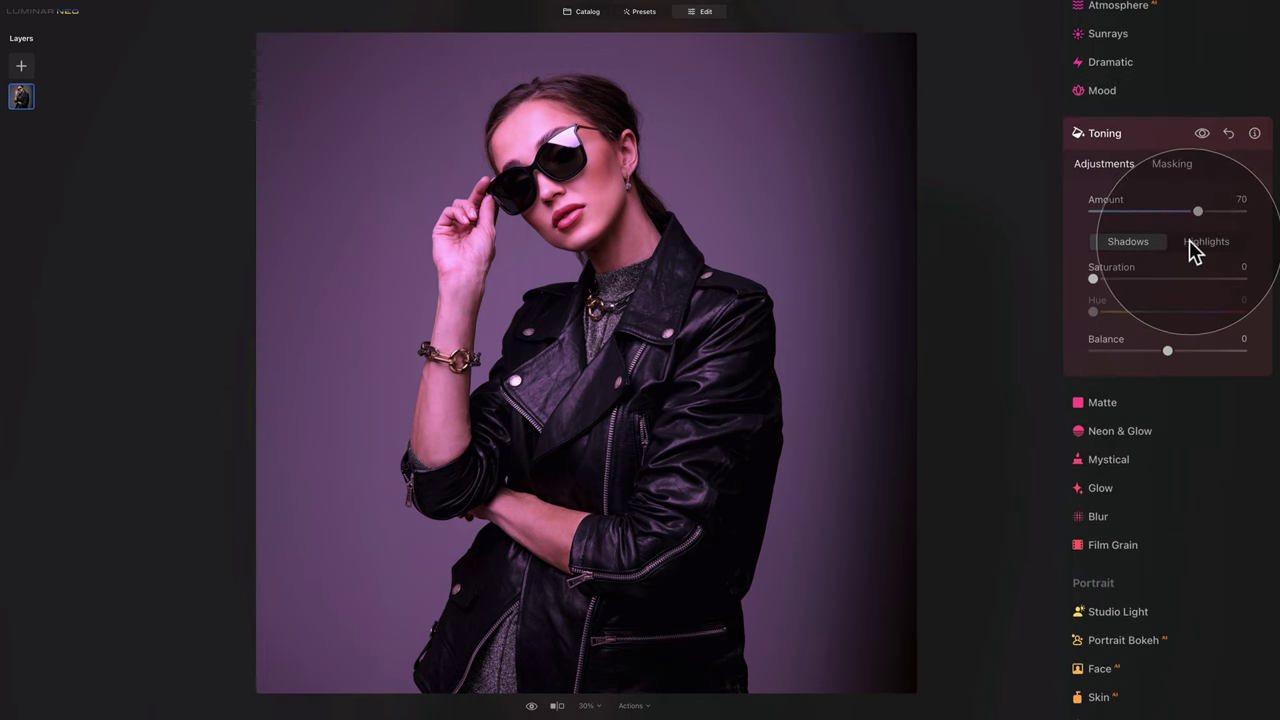
click(1132, 243)
drag(1094, 281, 1182, 280)
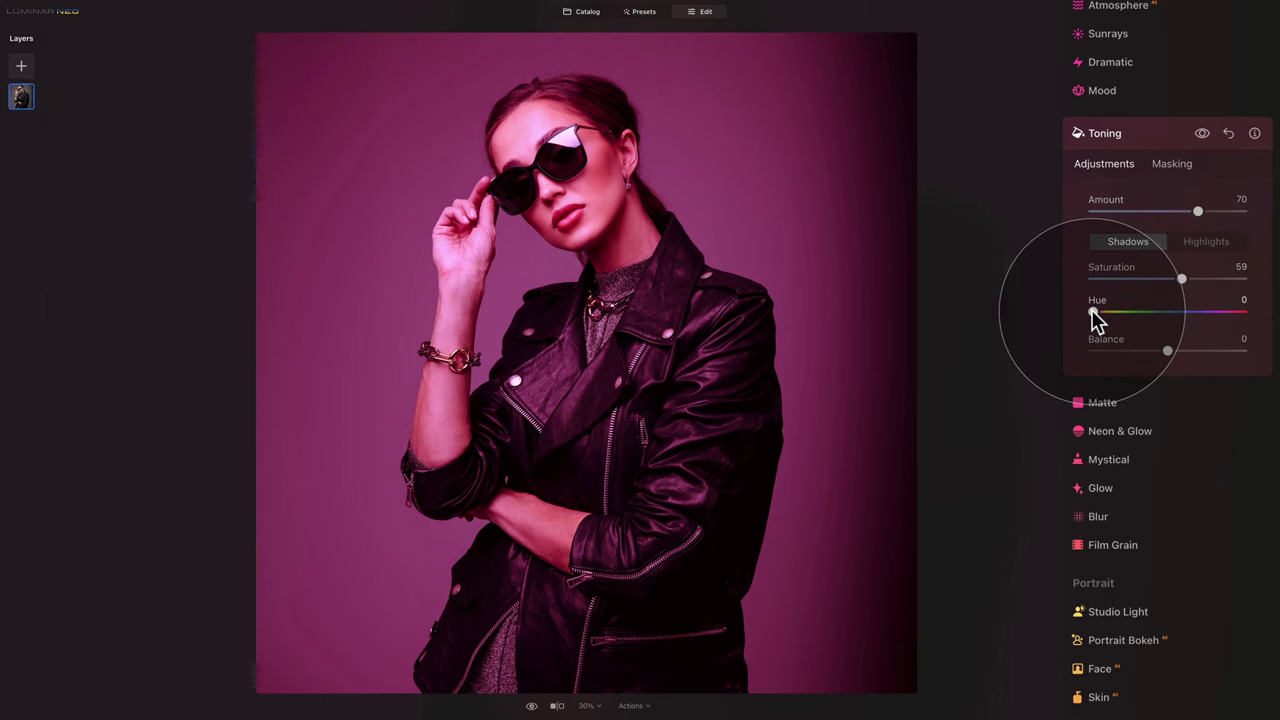
drag(1092, 312, 1232, 316)
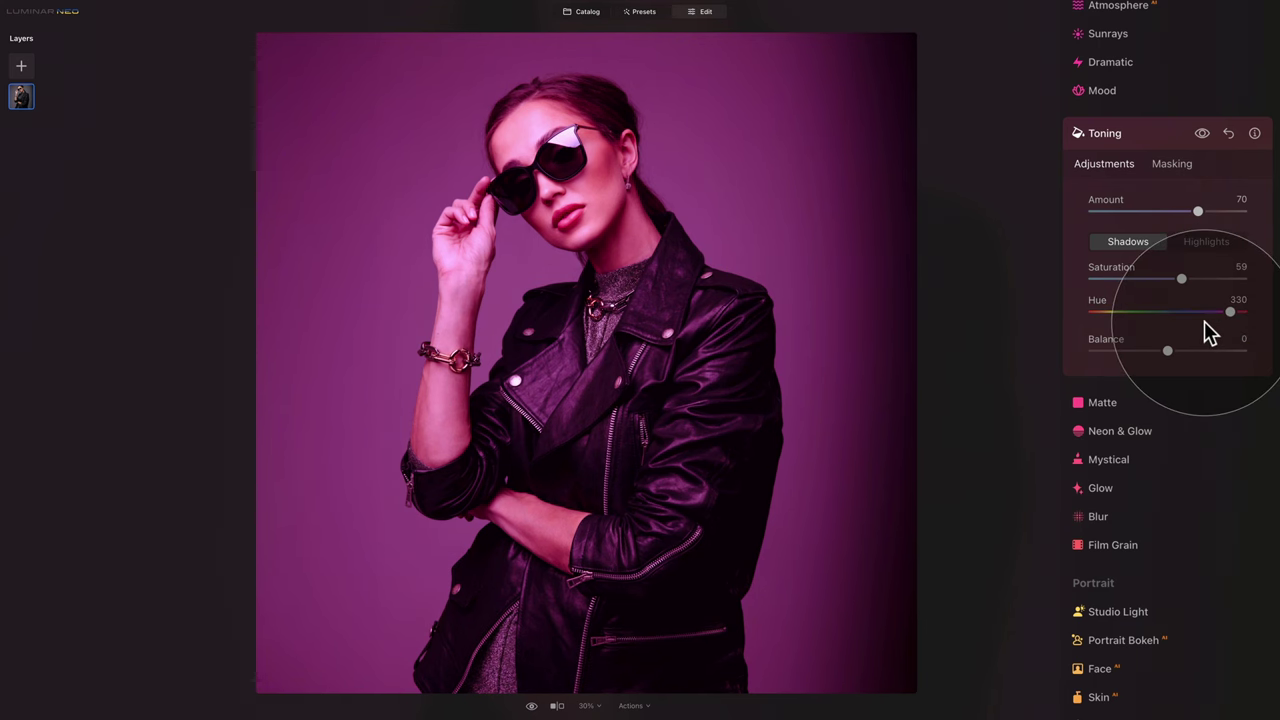
mouse_move(1180, 278)
mouse_down()
mouse_move(1157, 278)
mouse_move(1182, 279)
mouse_up()
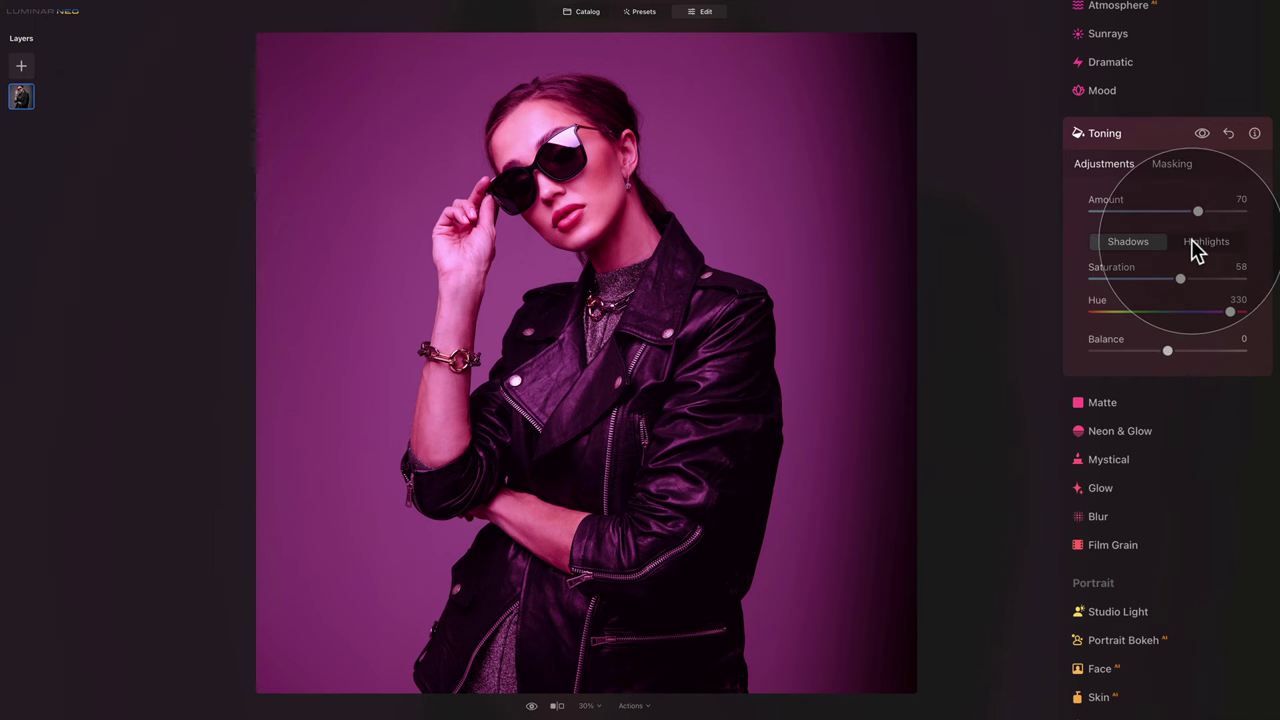
- Set the Toning highlights to saturation 68 and hue 330
click(1194, 244)
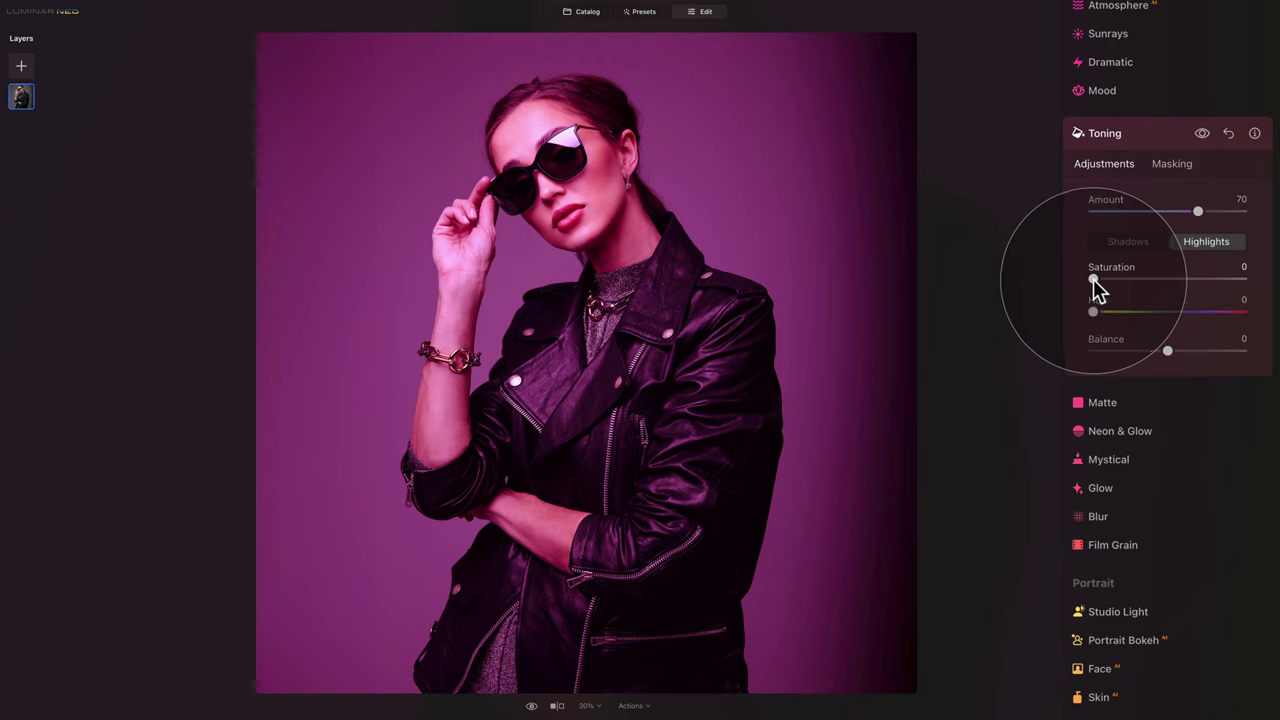
drag(1093, 280, 1197, 281)
drag(1094, 313, 1229, 317)
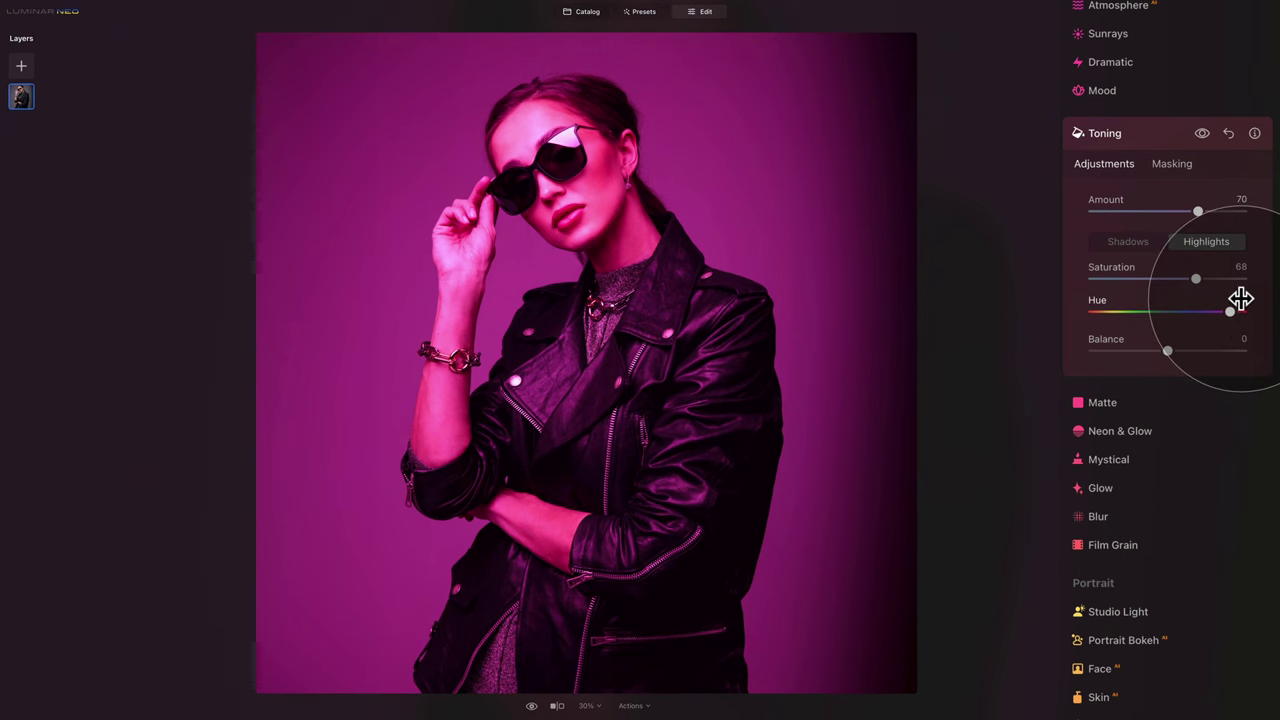
click(1240, 308)
text(330)
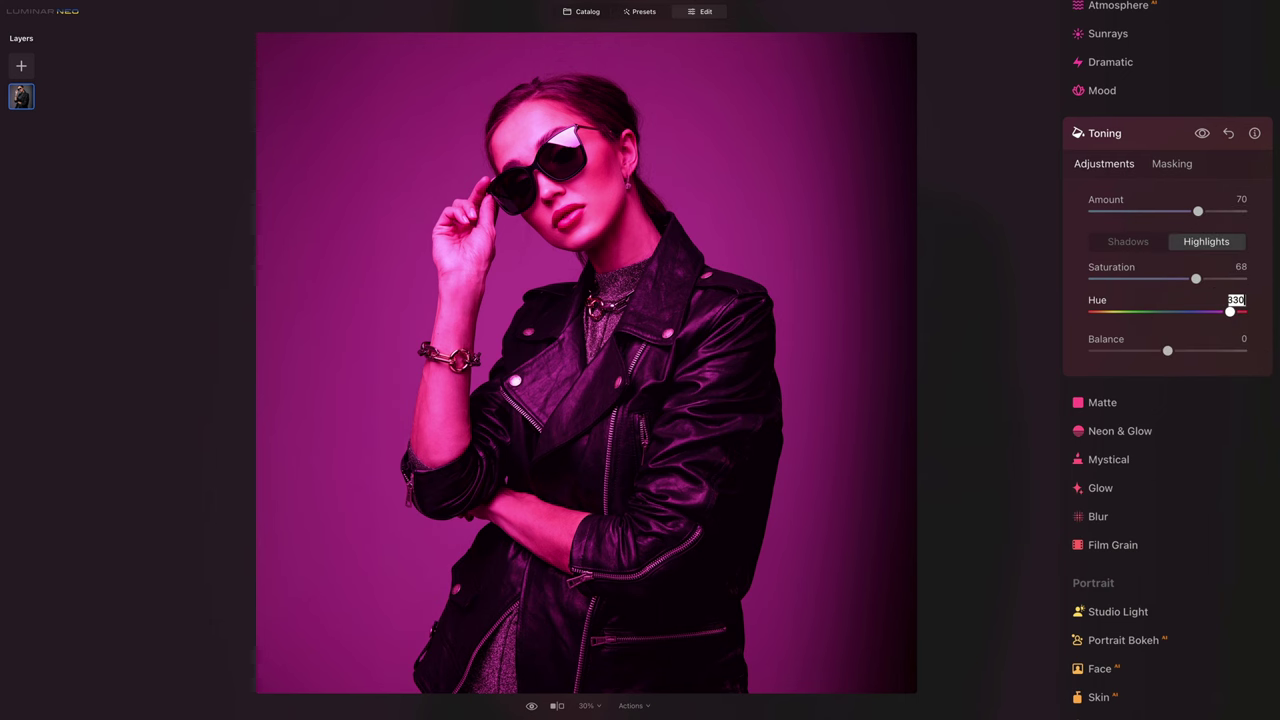
key(Return)
- Adjust the Toning saturation to 50 for the highlights and 60 for the shadows
drag(1196, 278, 1171, 280)
click(1135, 244)
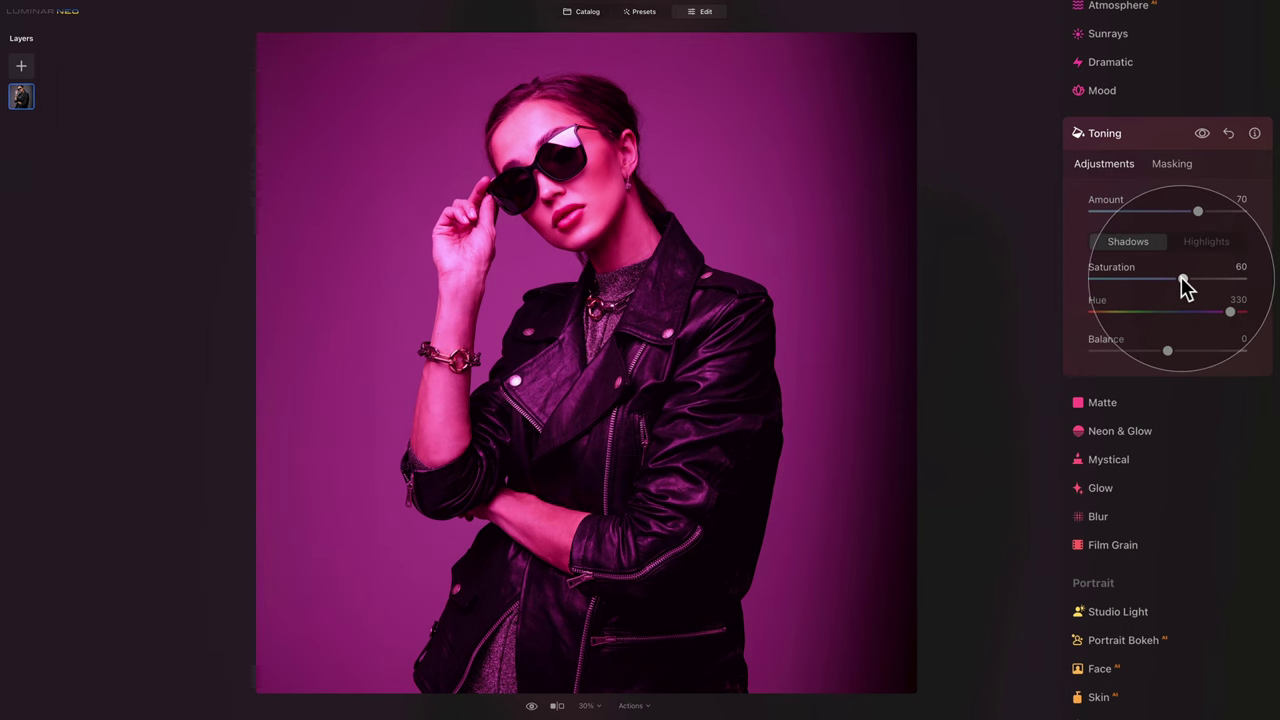
click(1200, 243)
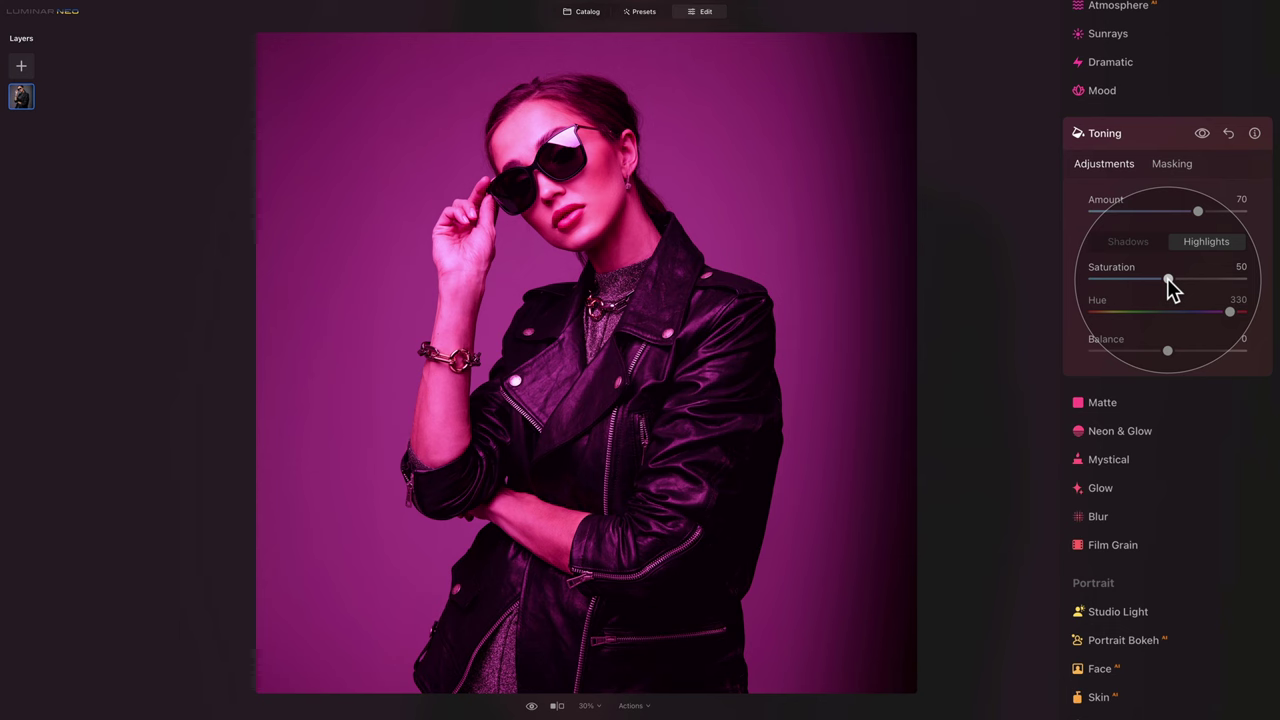
click(1140, 129)
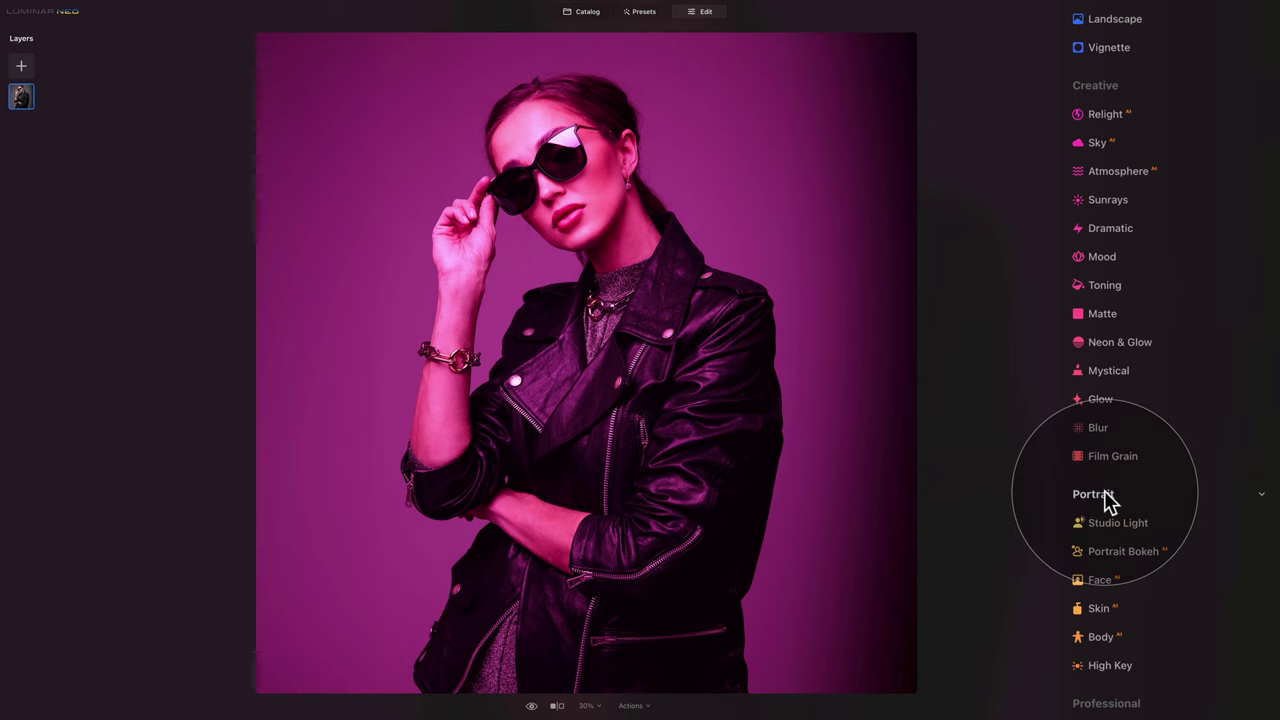
- Add a Studio Light with amount 30 and place its light source on the upper sleeve of the model's jacket
click(1132, 523)
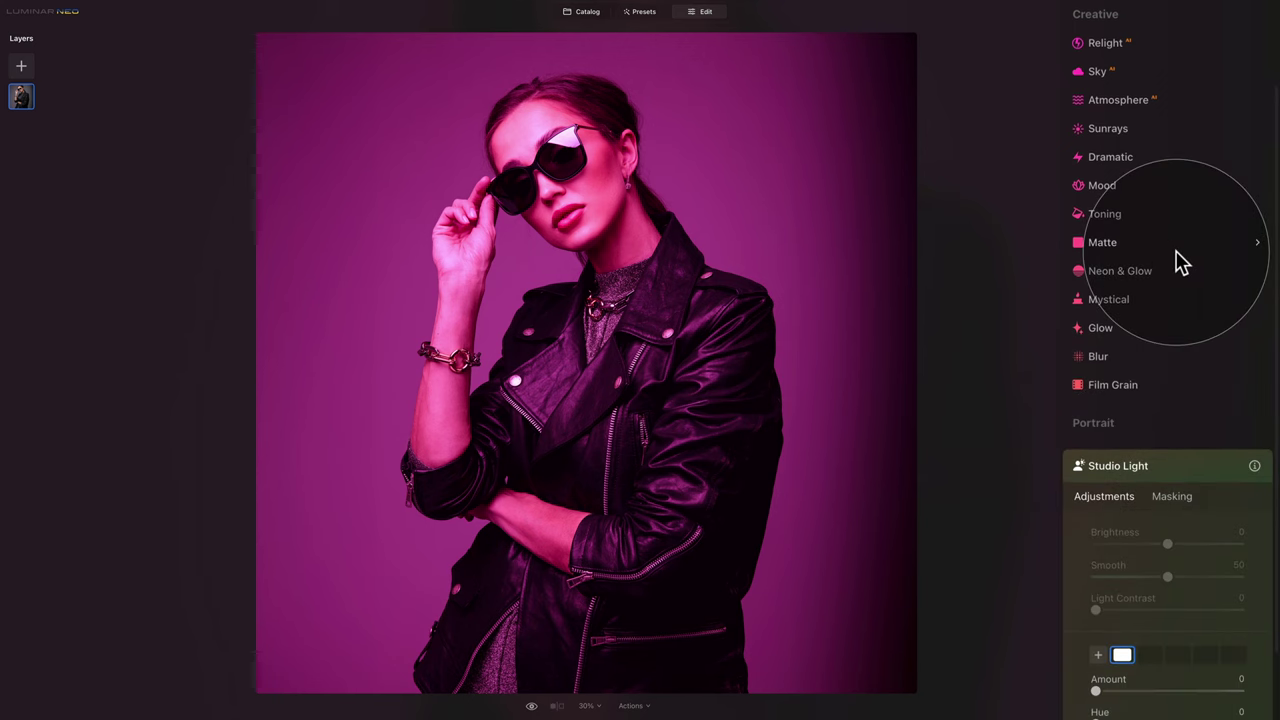
scroll(1175, 250, down, 5)
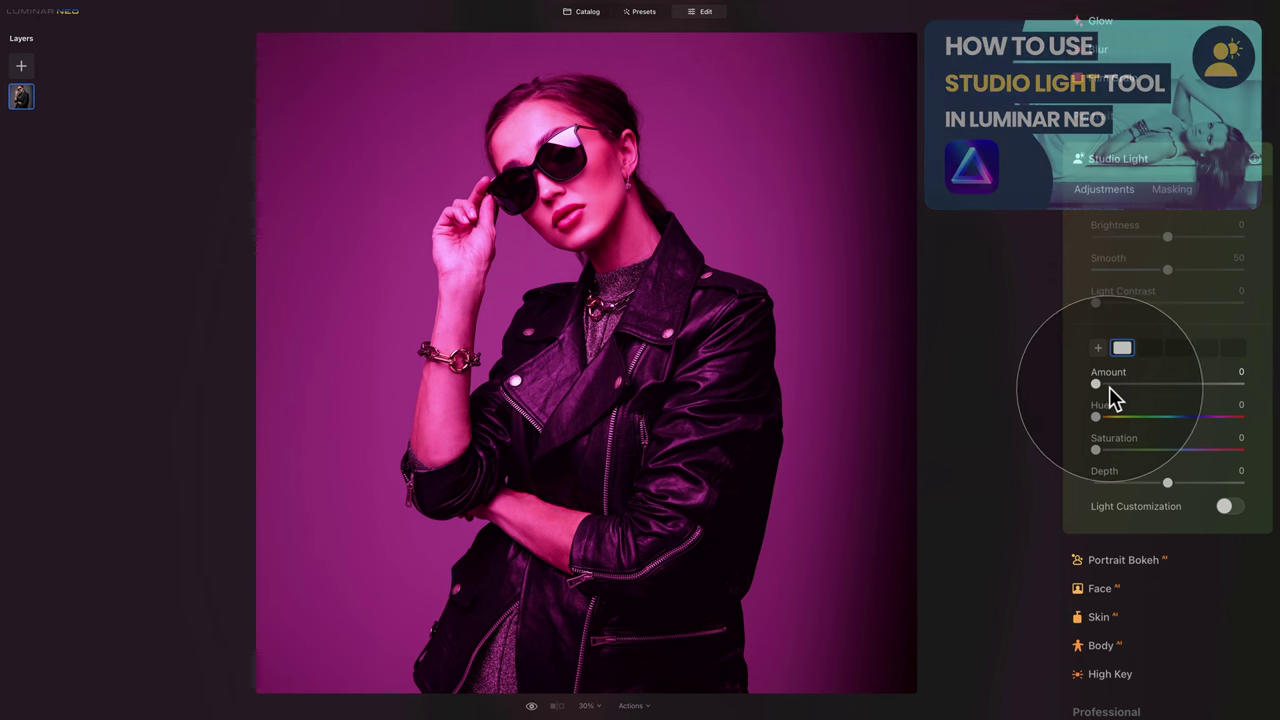
drag(1100, 386, 1158, 390)
click(1155, 383)
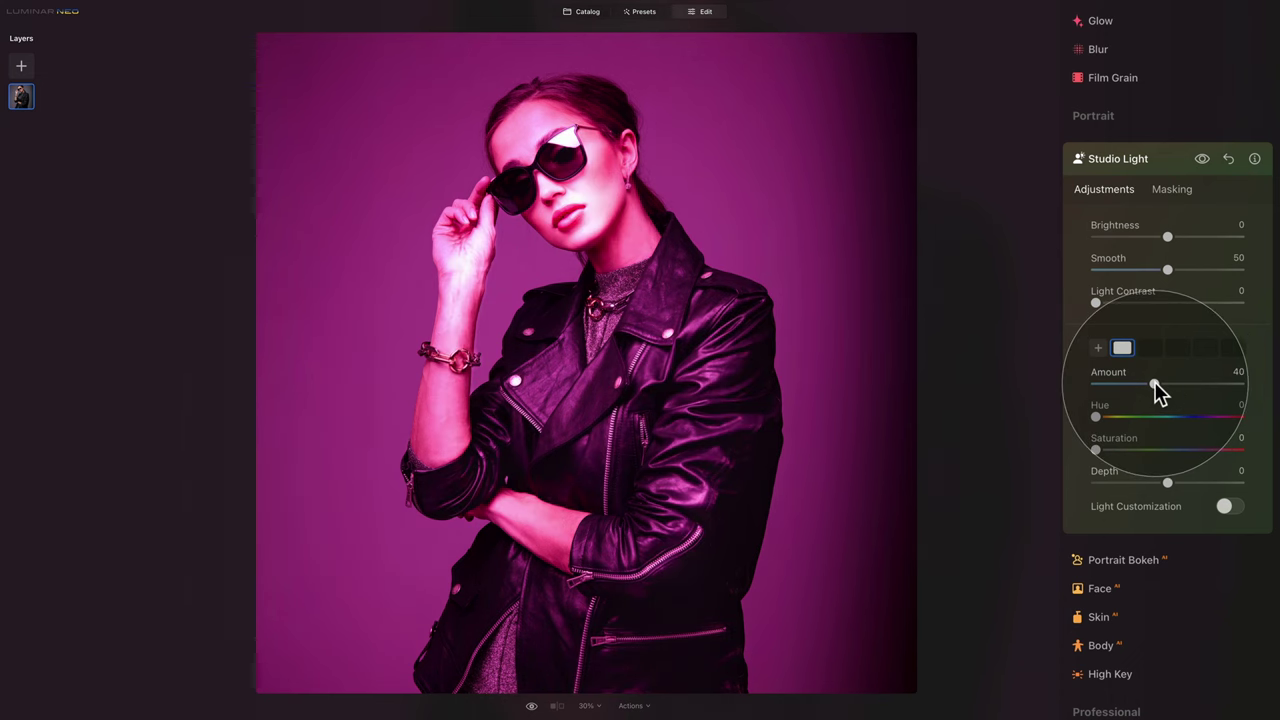
drag(1155, 383, 1140, 384)
click(1140, 385)
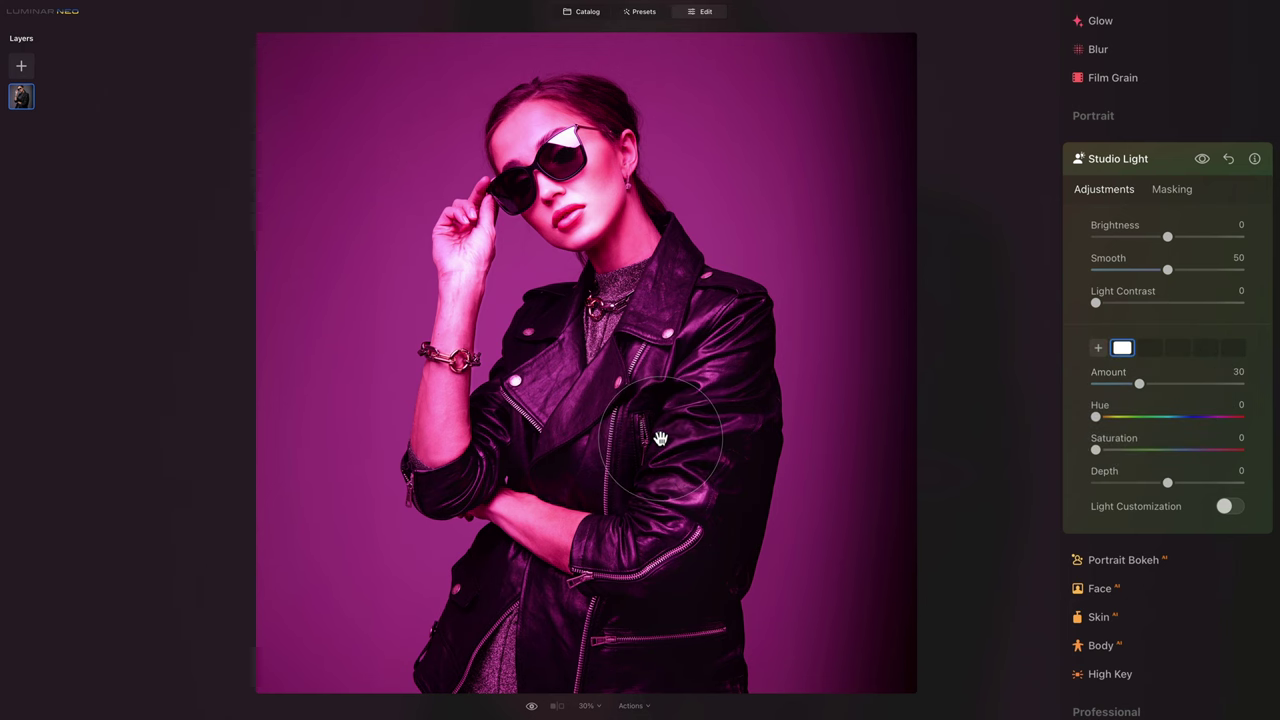
drag(660, 438, 691, 391)
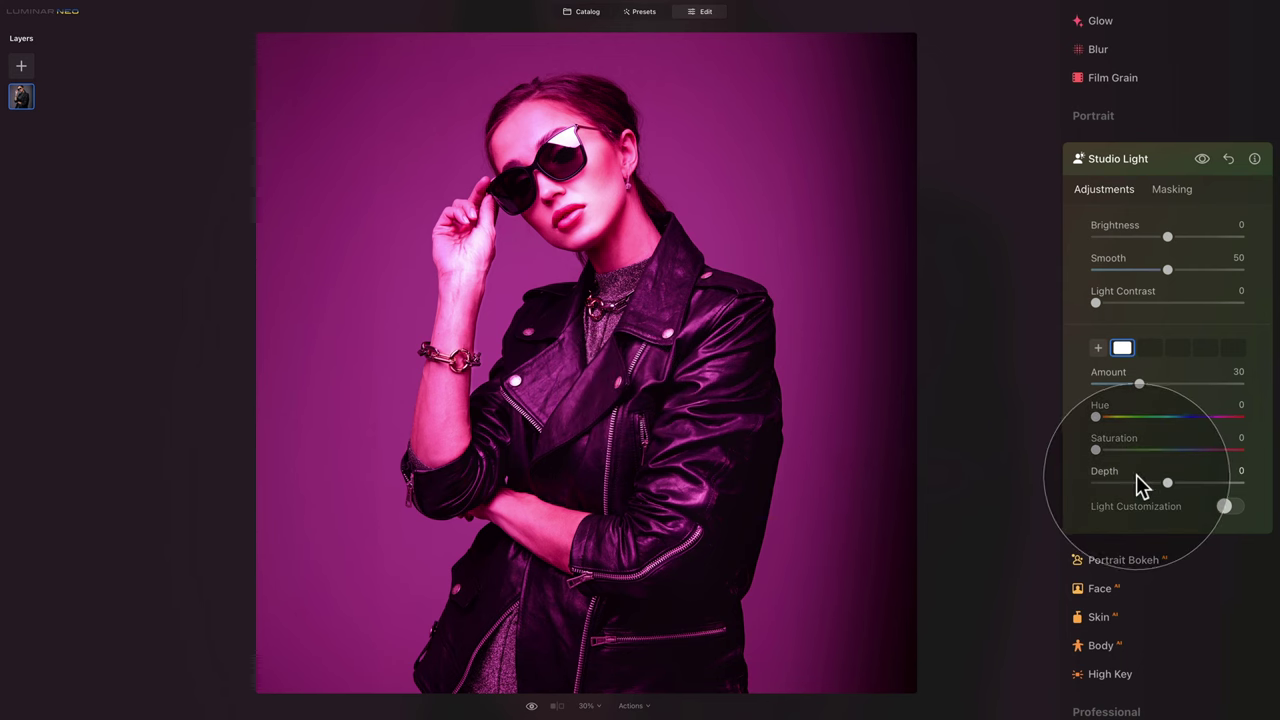
- Set the studio light's hue to 330, saturation to 40 and depth to 40
click(1240, 404)
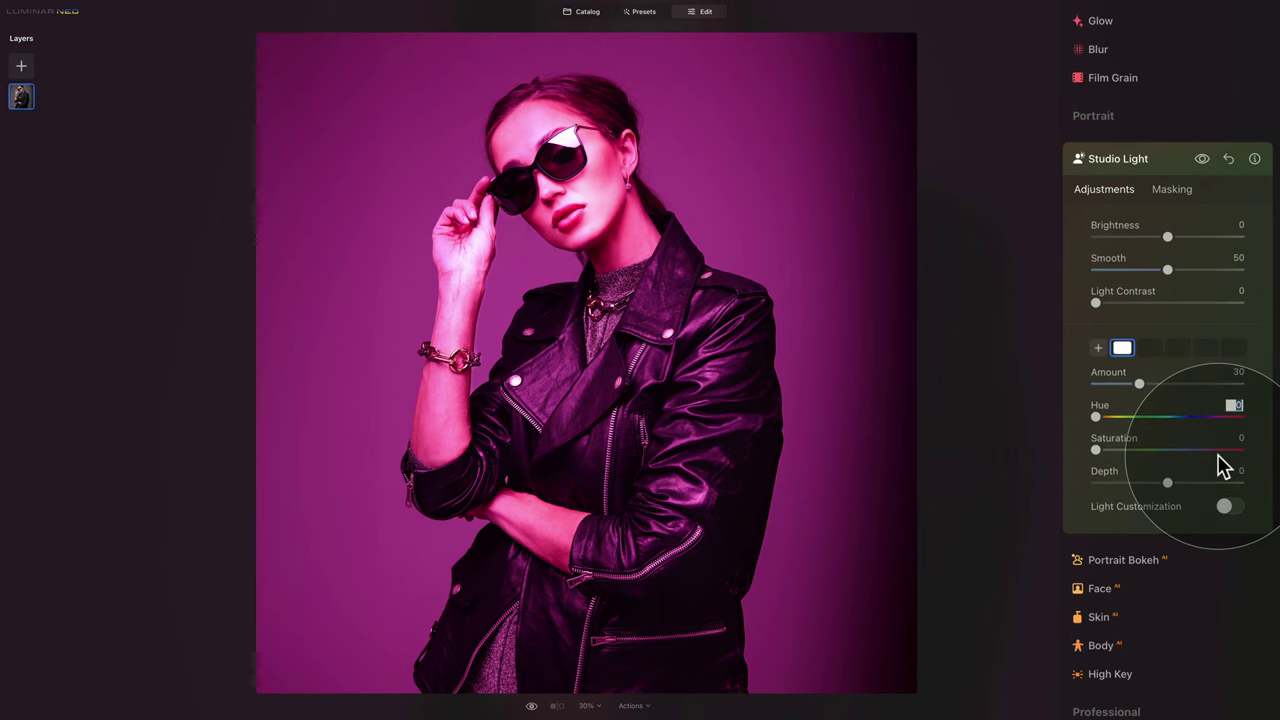
text(33)
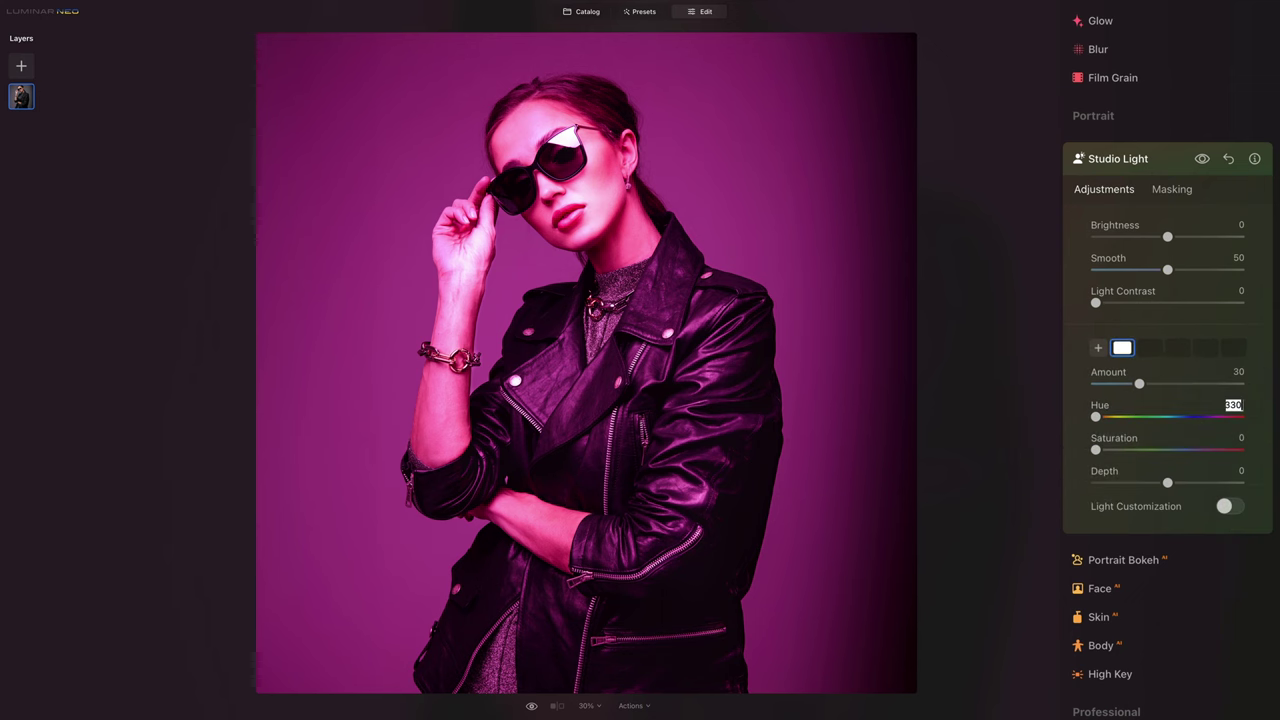
text(0)
key(Return)
drag(1097, 450, 1157, 450)
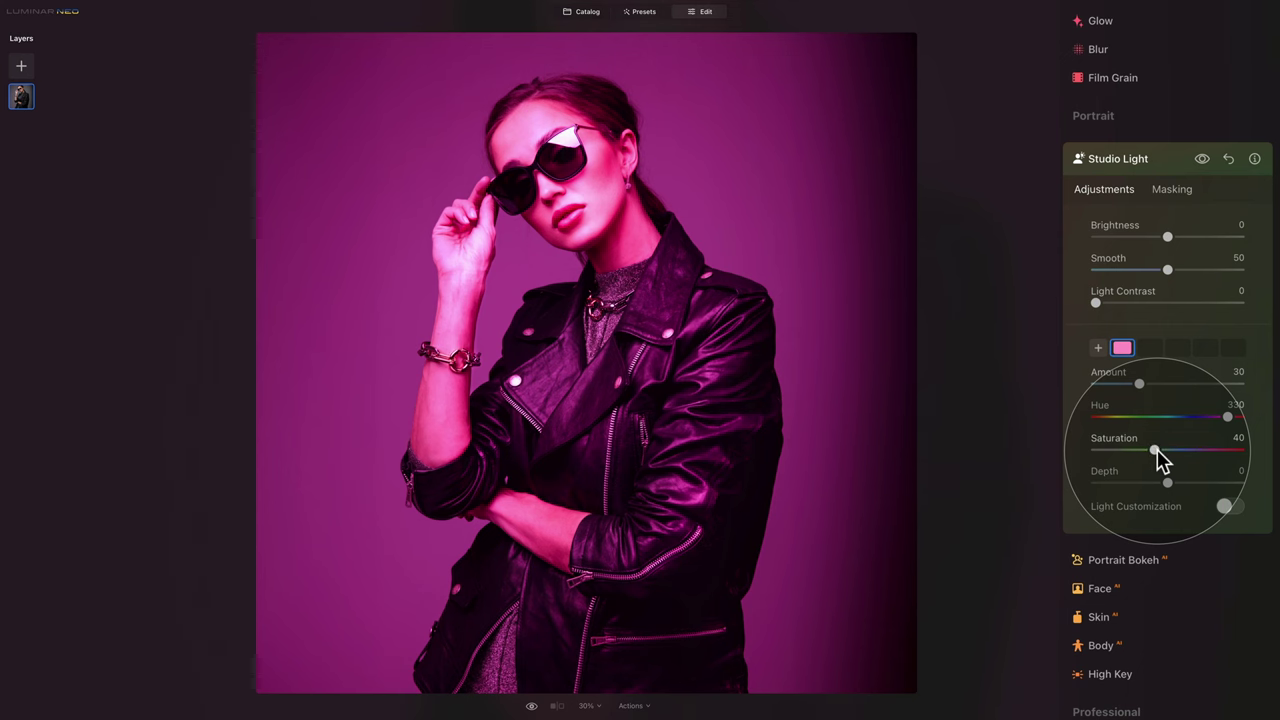
drag(1167, 482, 1191, 482)
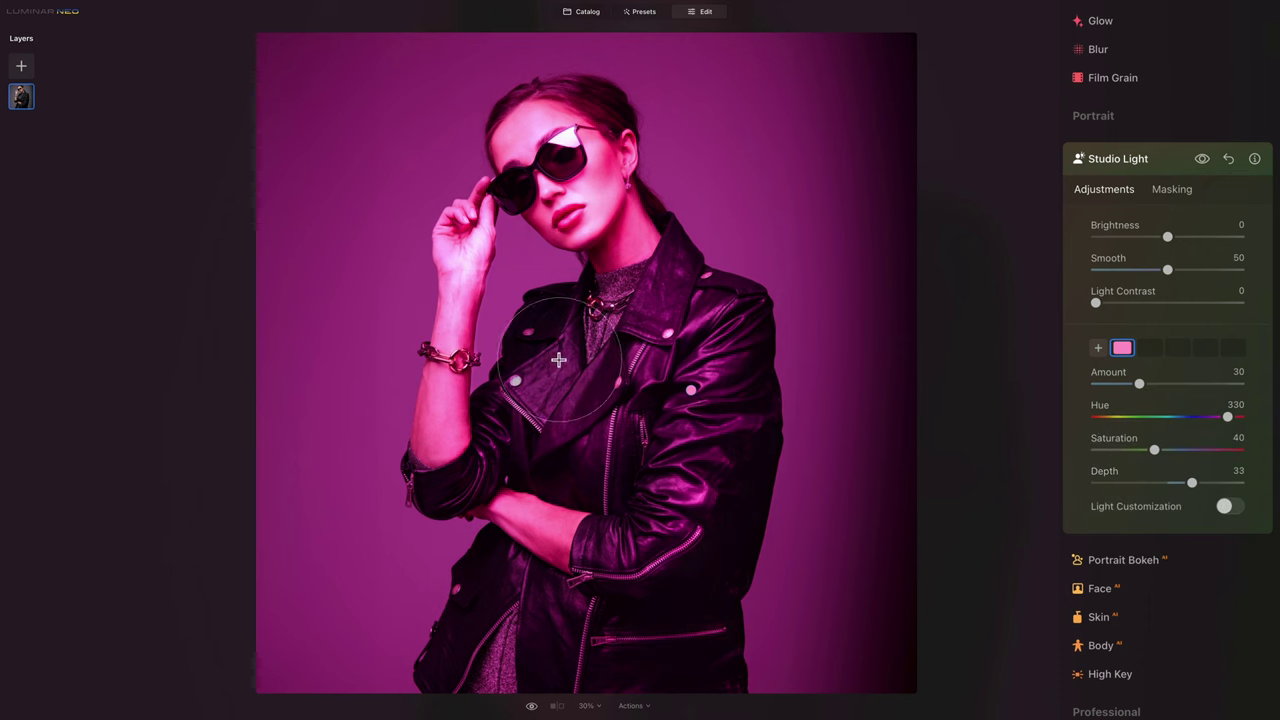
mouse_move(1190, 483)
mouse_down()
mouse_move(1131, 487)
mouse_move(1200, 488)
mouse_up()
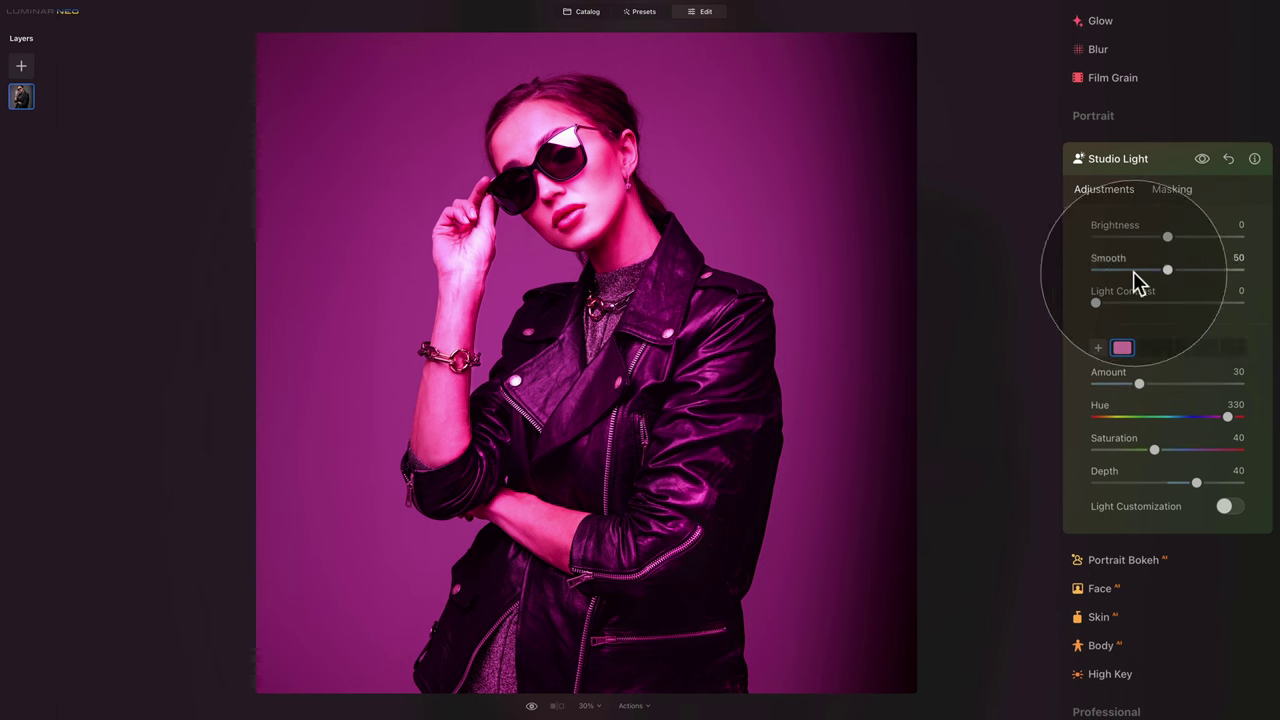
- Set the Studio Light's light contrast to 5 and brightness to -14, and compare the edit with the original photo
mouse_move(1096, 302)
mouse_down()
mouse_move(1112, 310)
mouse_move(1103, 303)
mouse_up()
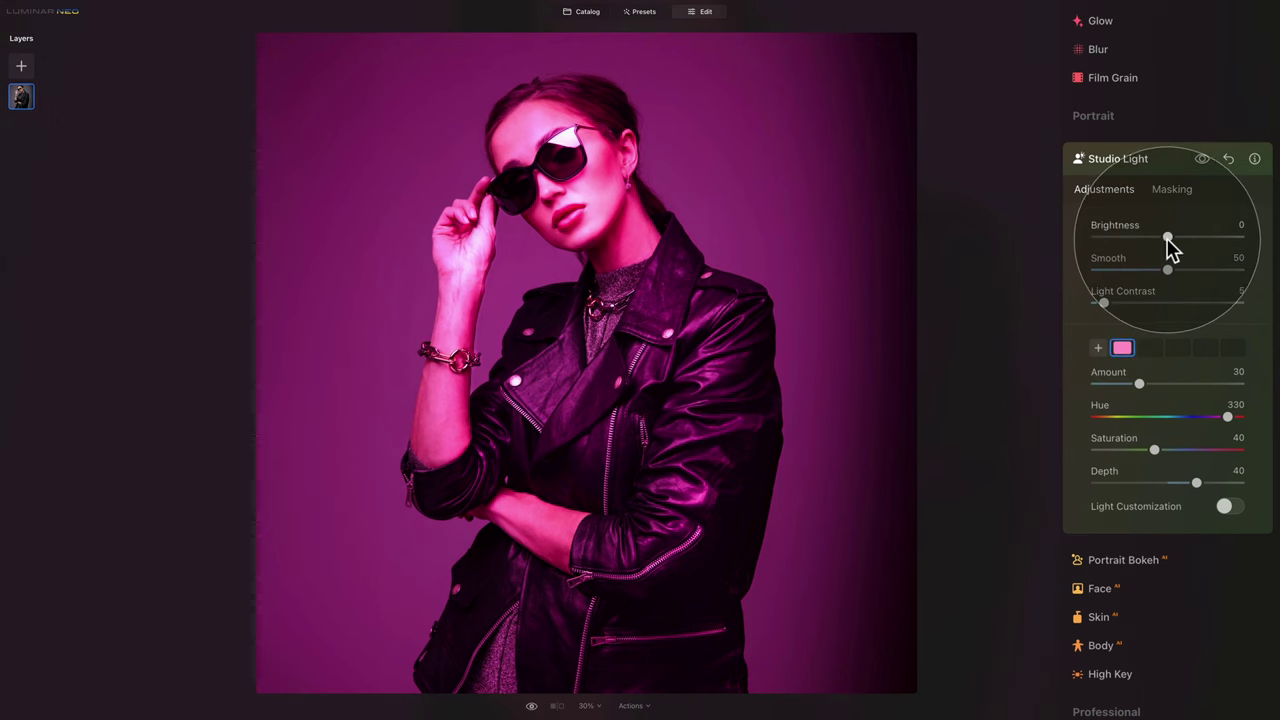
drag(1168, 237, 1153, 237)
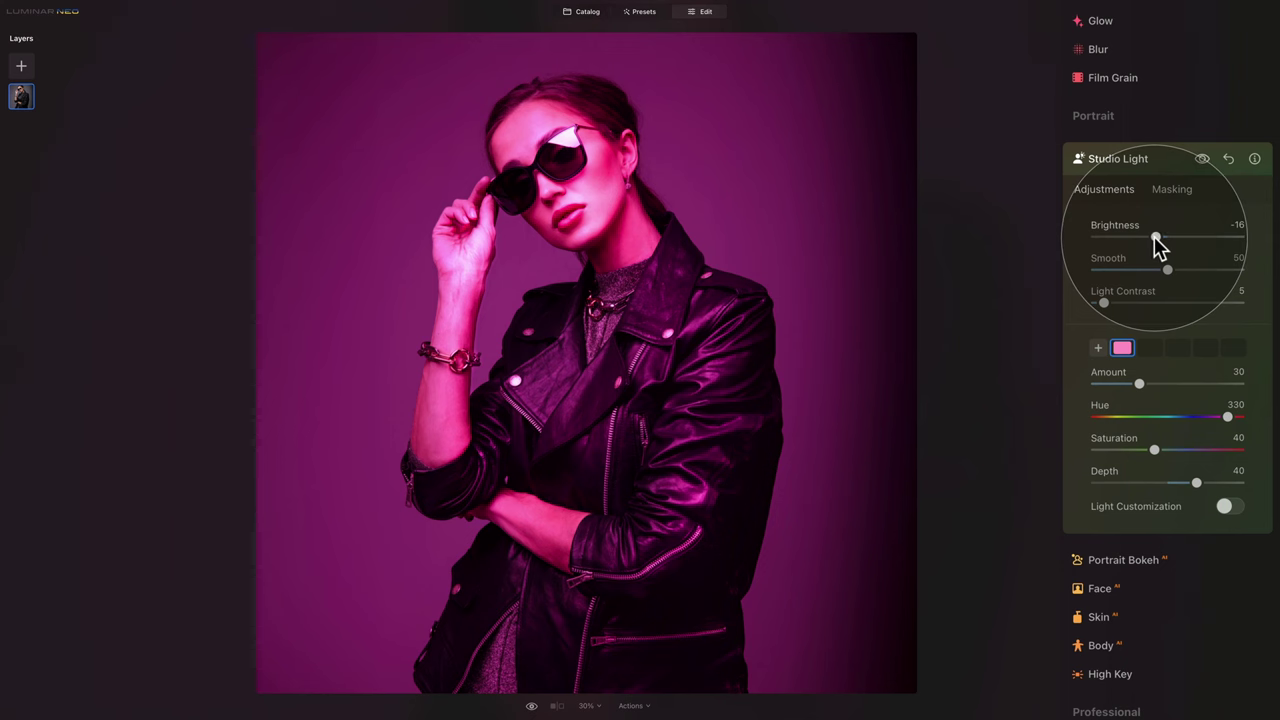
drag(1154, 236, 1157, 239)
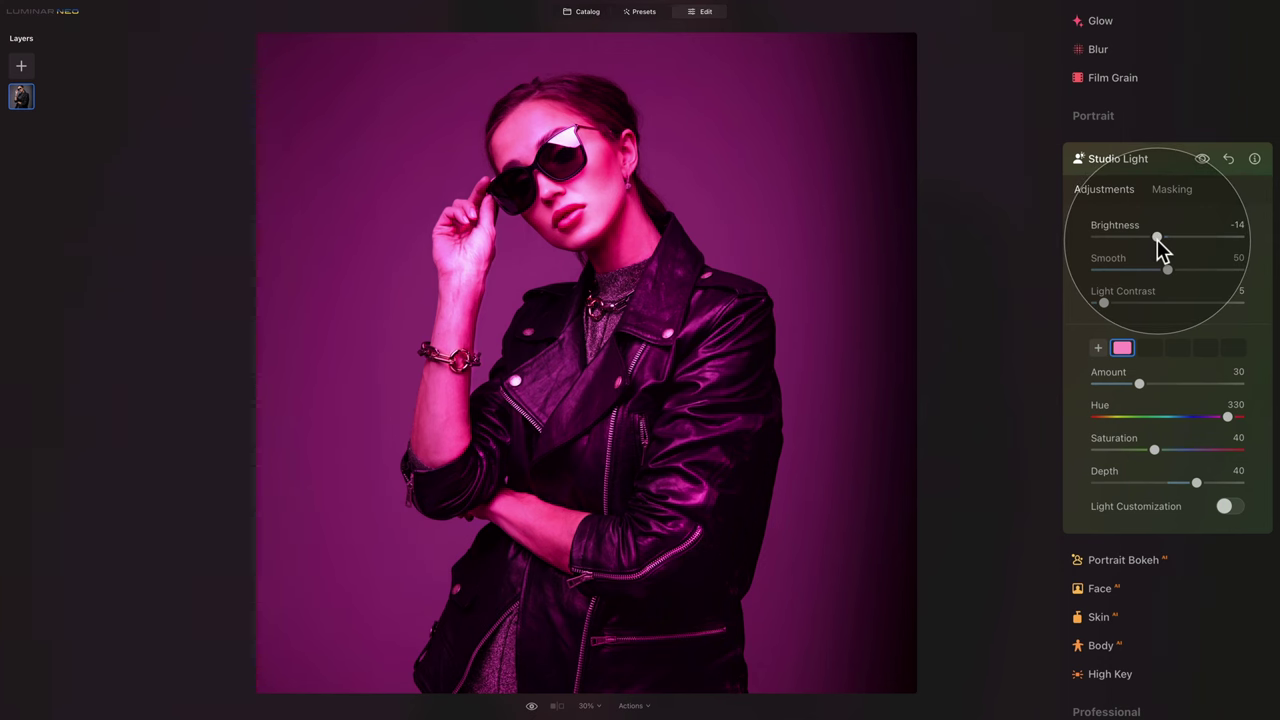
click(1134, 162)
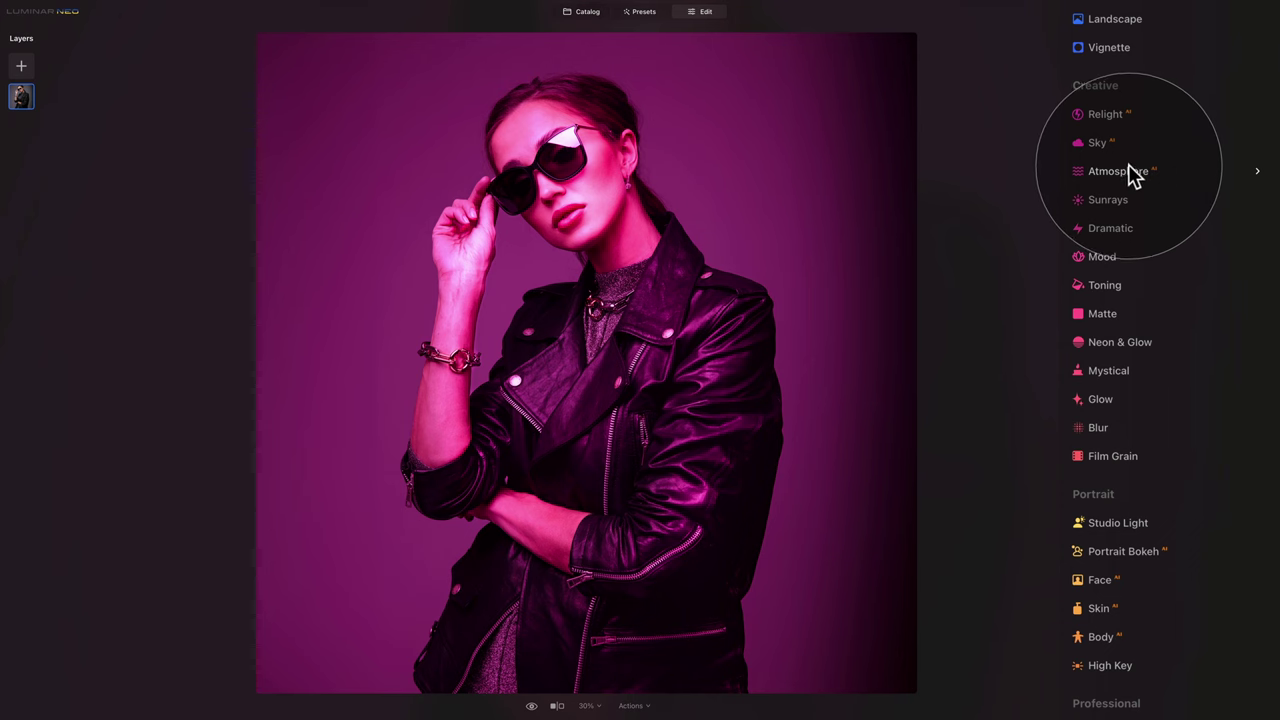
click(532, 706)
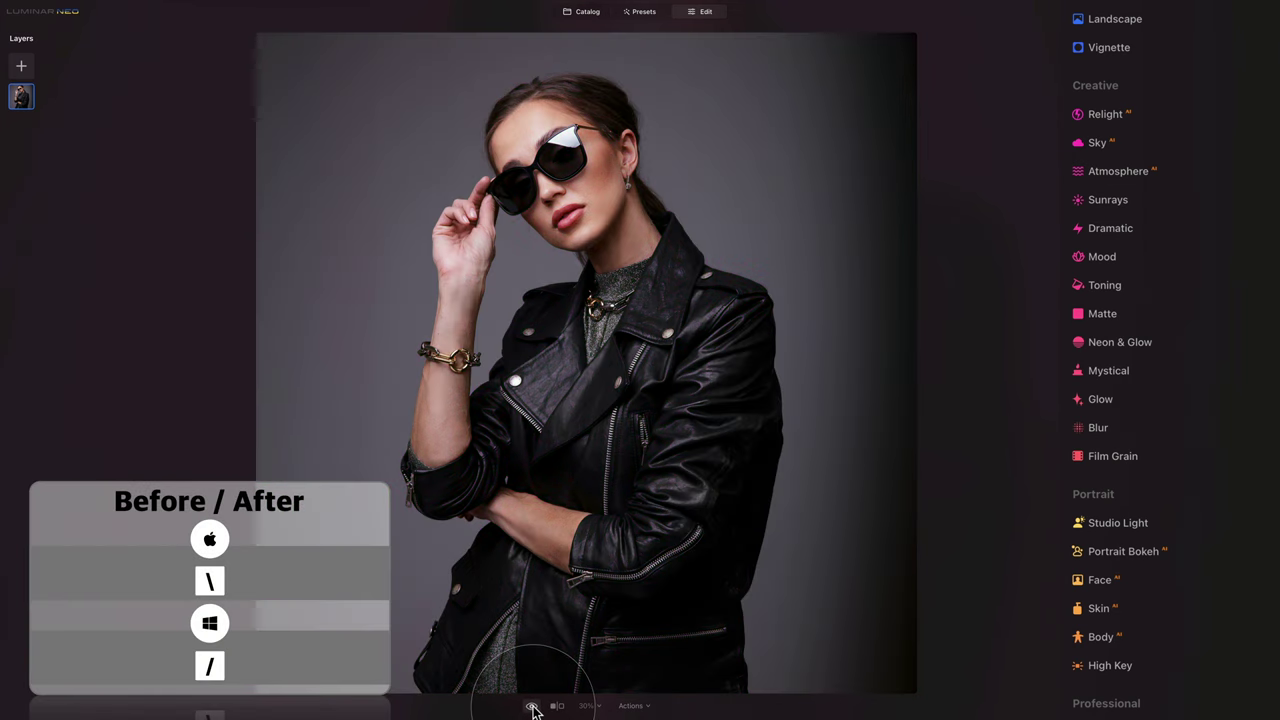
- Compare the pink edit with the original photo, using both the full before view and a split before/after view
click(532, 706)
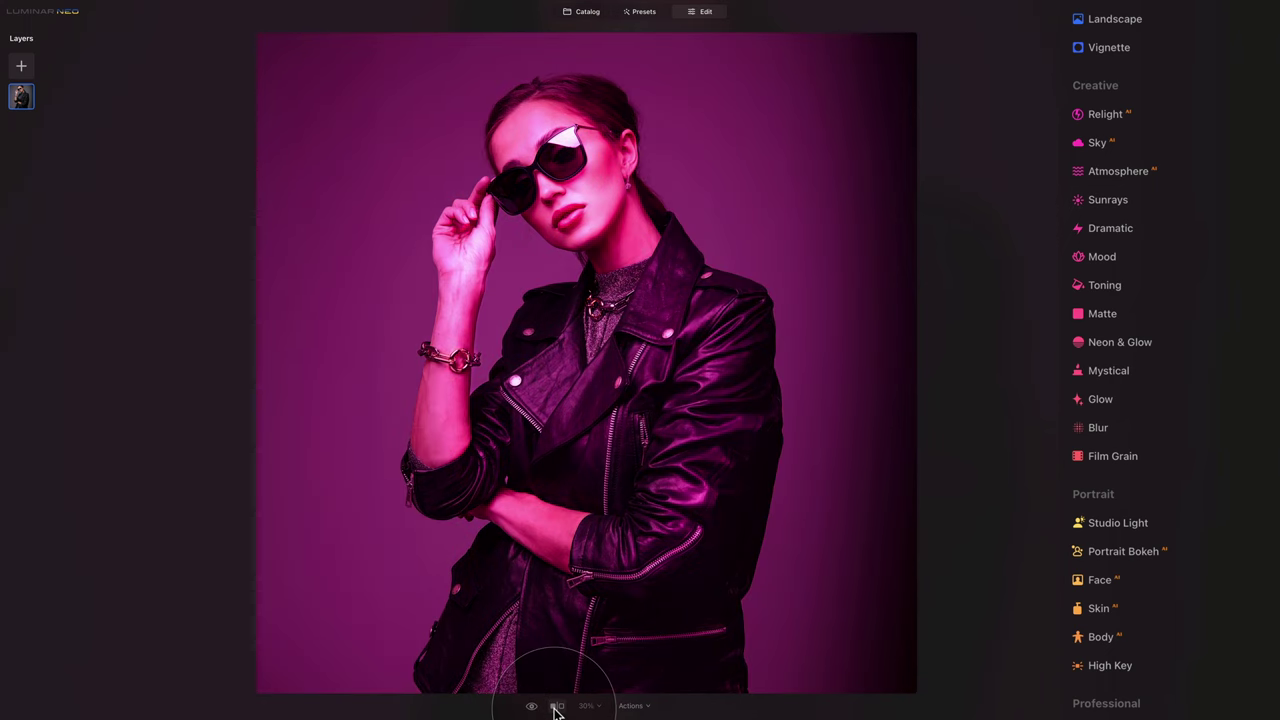
click(557, 707)
drag(586, 371, 723, 350)
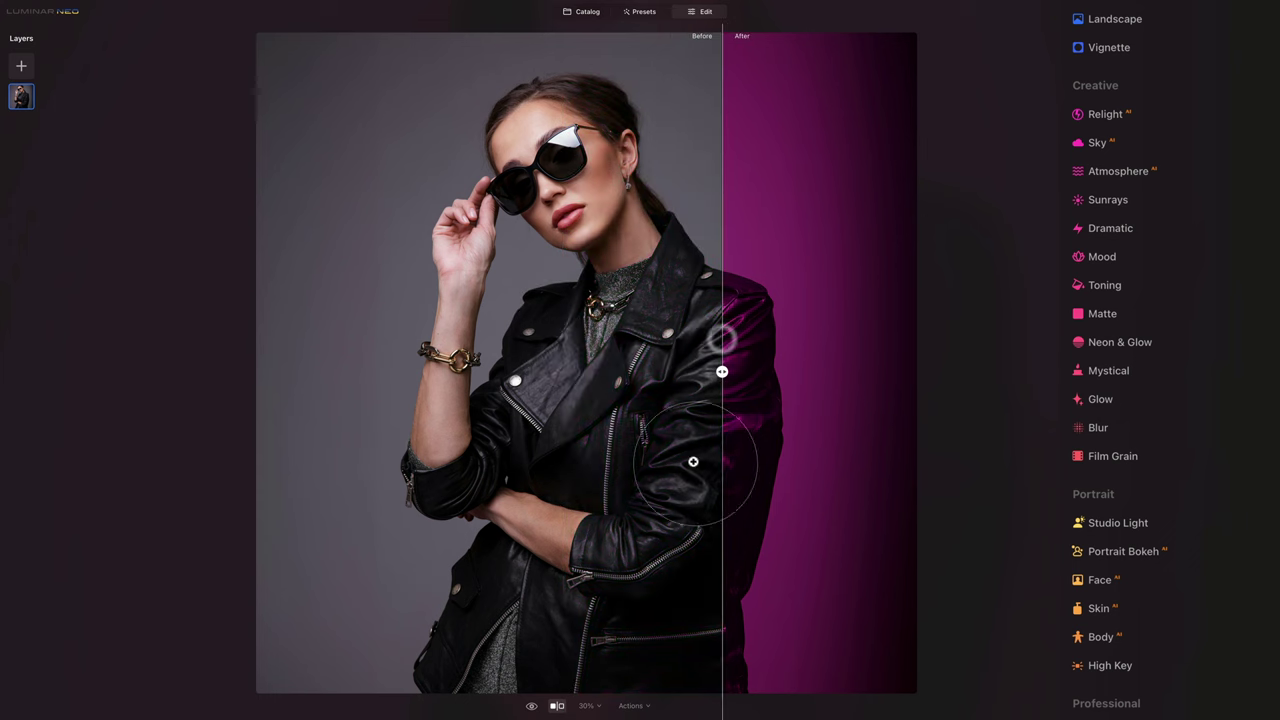
click(557, 706)
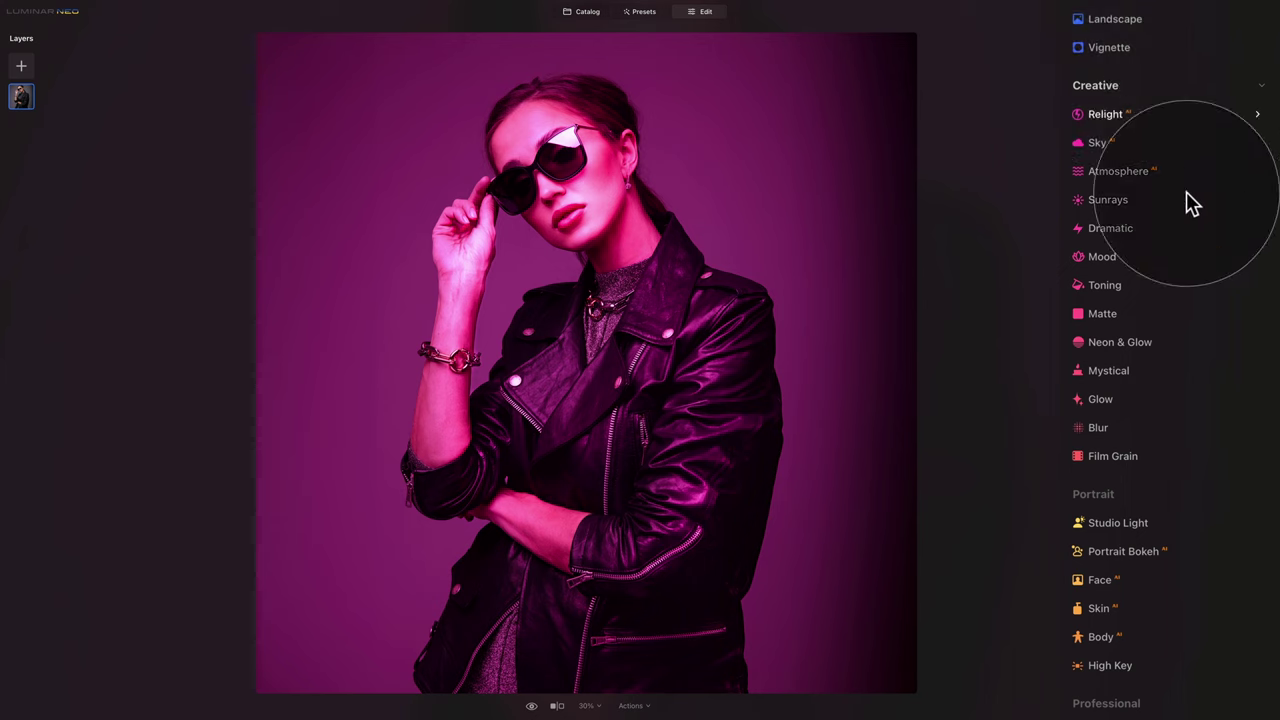
- Add a Neon & Glow outline around the model with the neon amount set to 27
click(1138, 345)
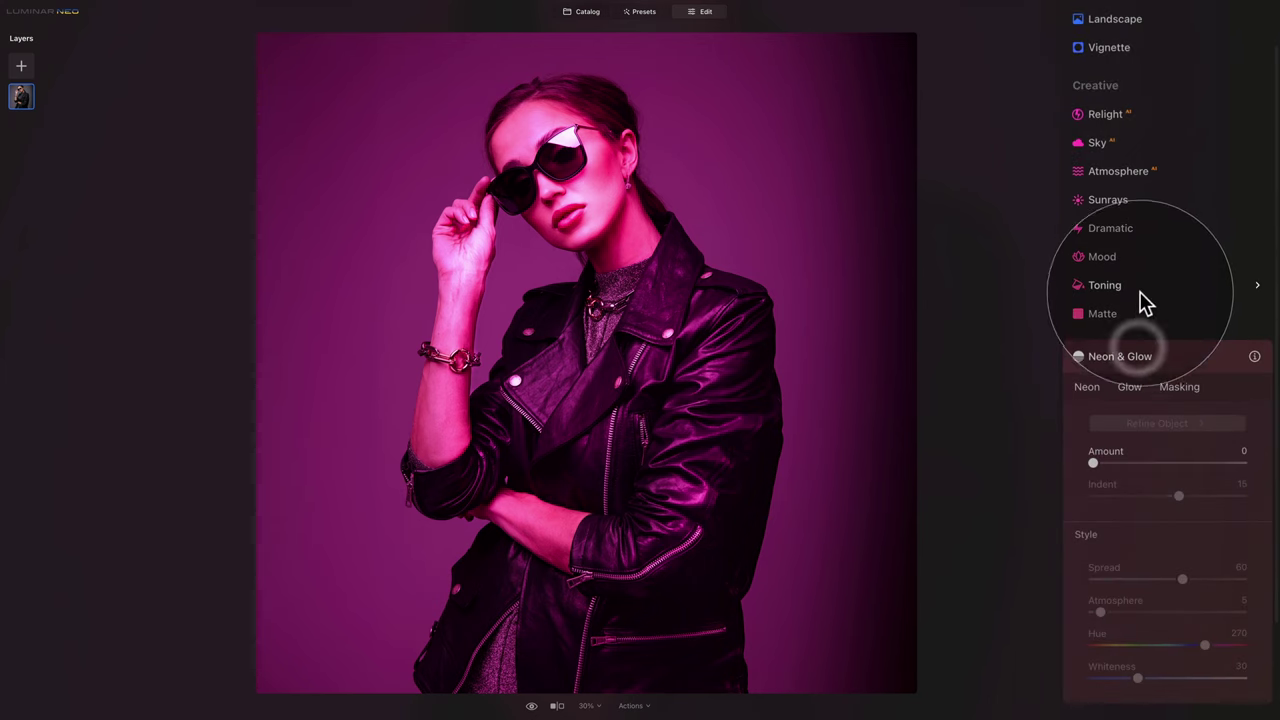
scroll(1130, 160, down, 3)
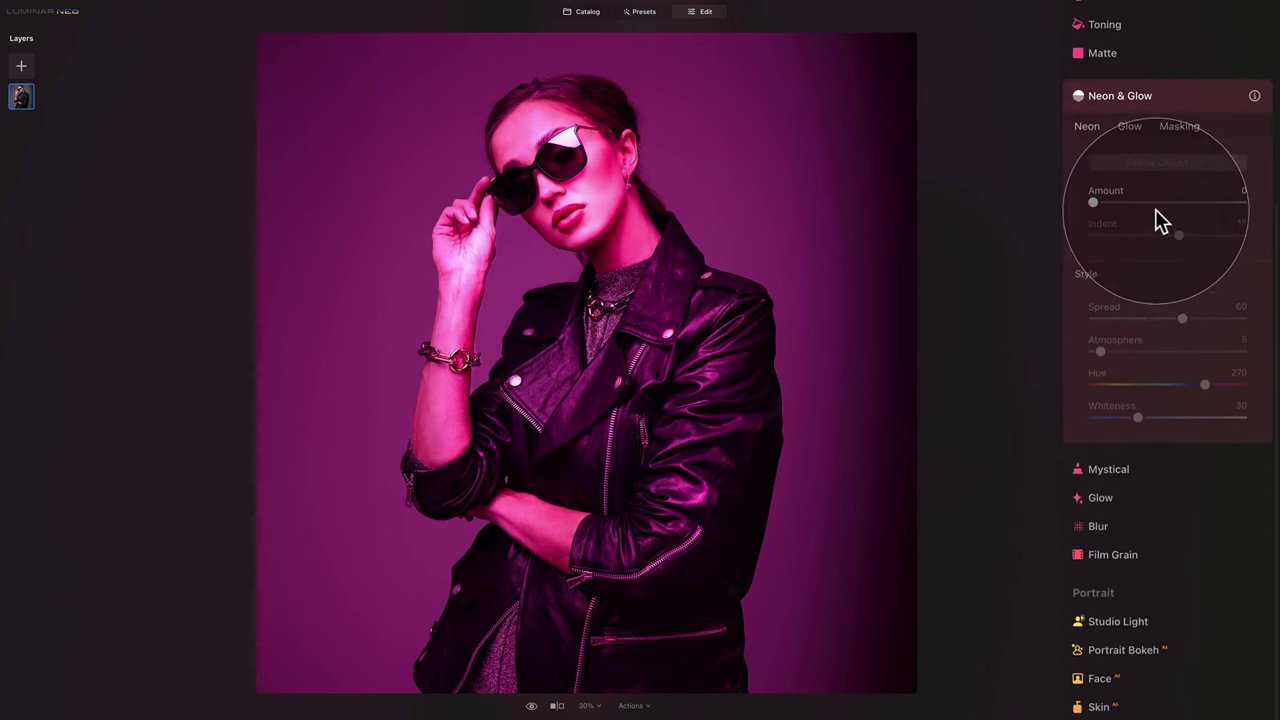
scroll(1157, 250, down, 2)
scroll(1154, 246, up, 2)
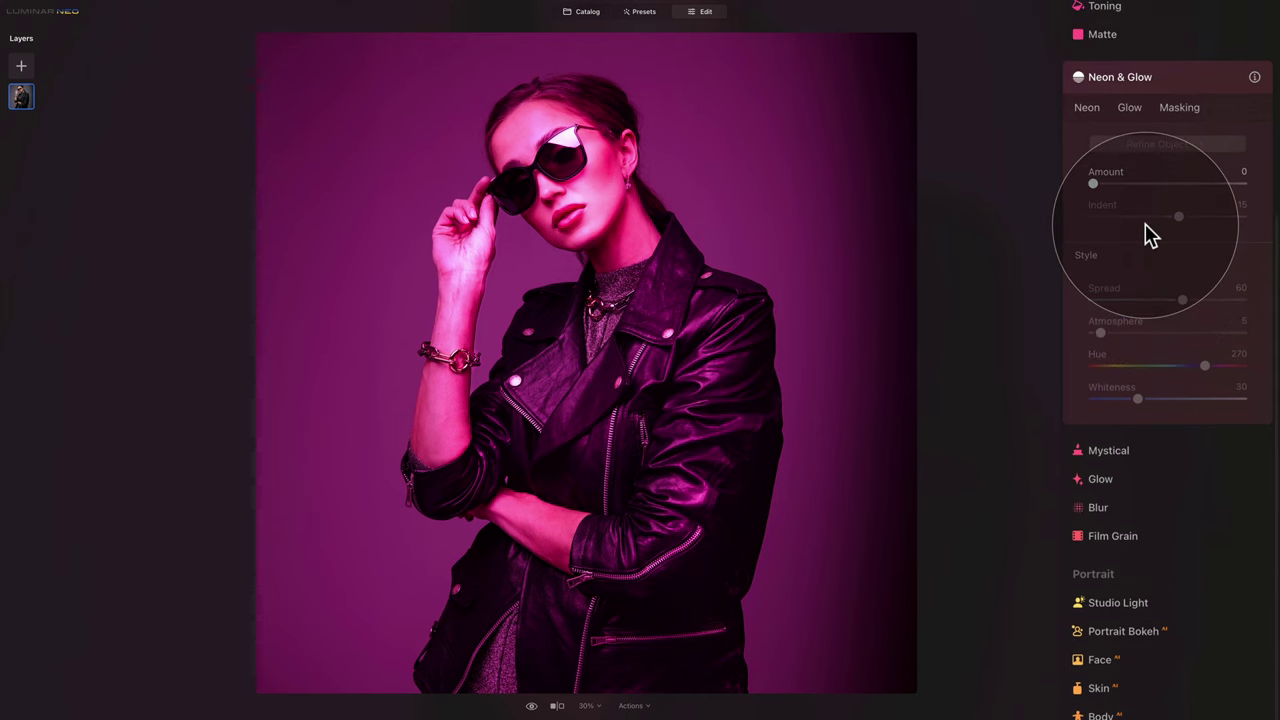
scroll(1148, 234, up, 2)
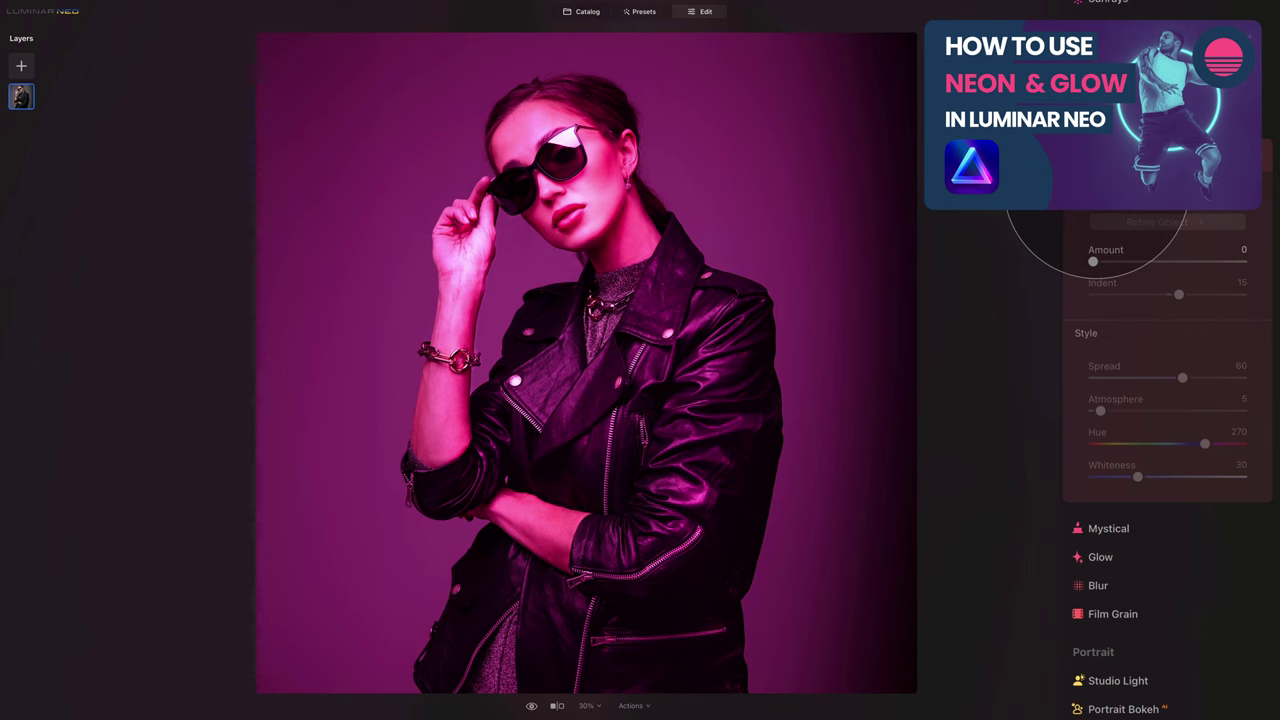
drag(1094, 262, 1134, 262)
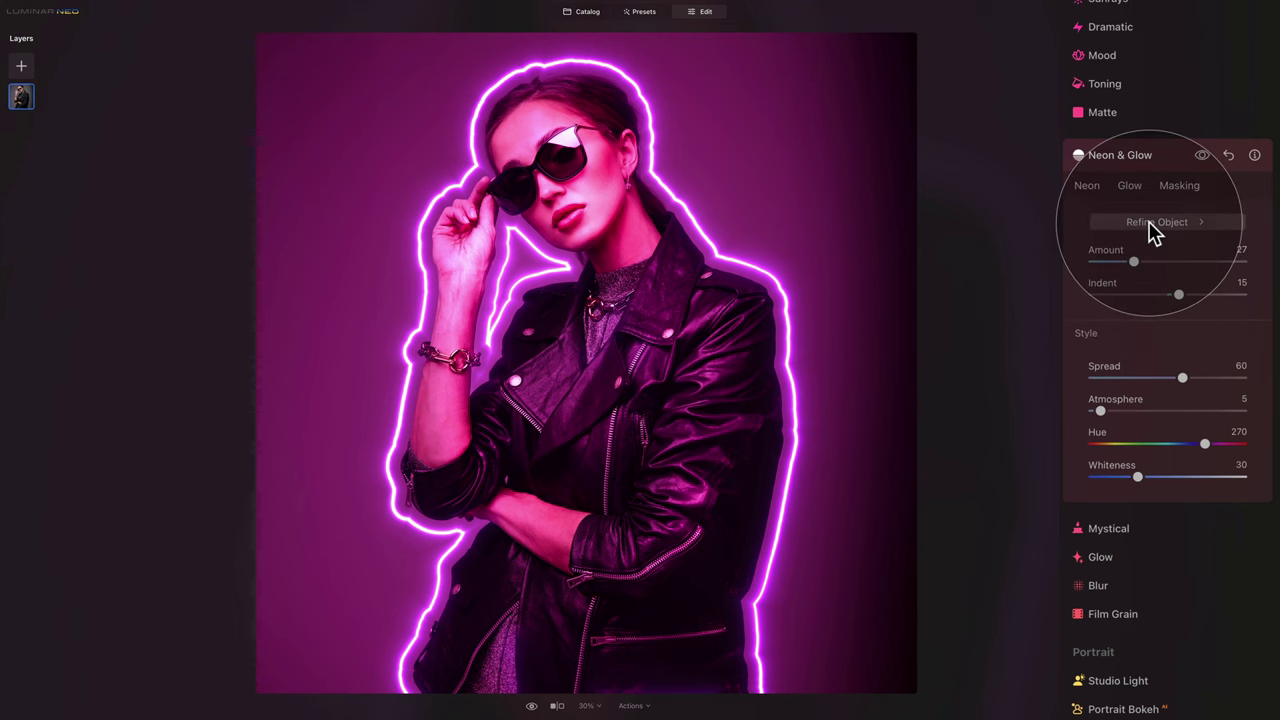
- Refine the neon object by erasing the model's entire detected outline with a brush of size 400 and softness 0
click(1152, 224)
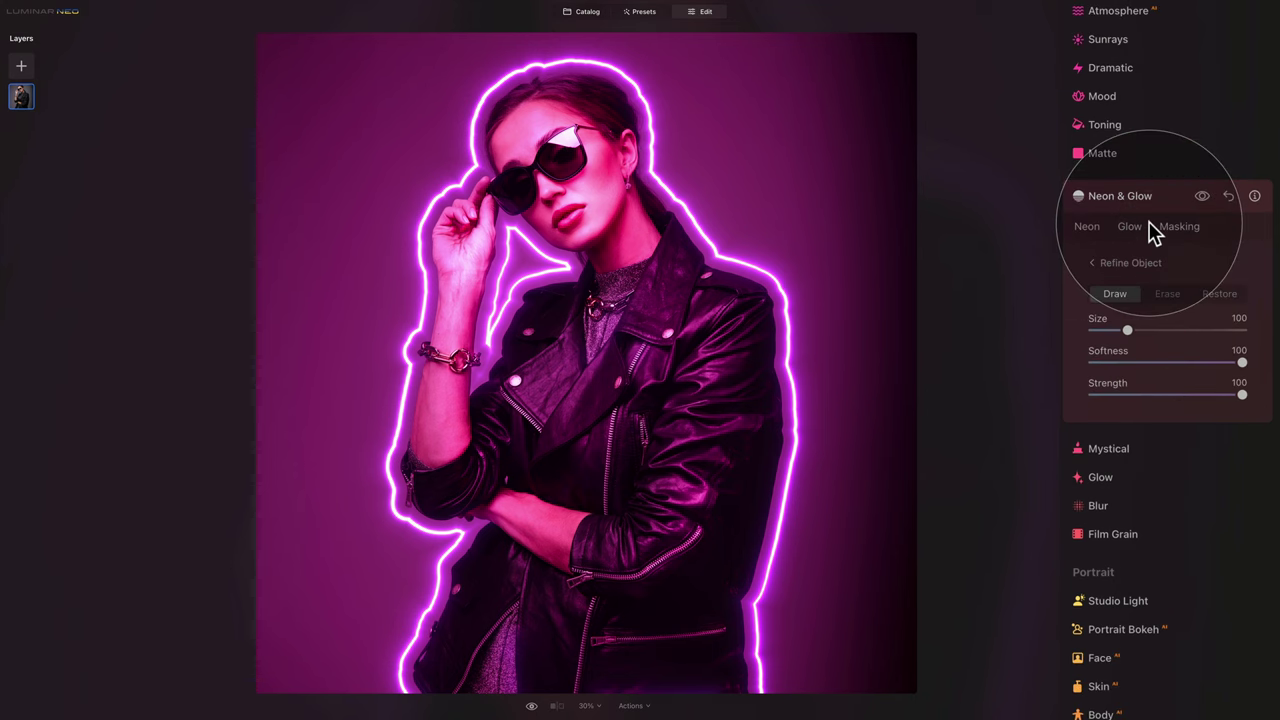
click(1167, 293)
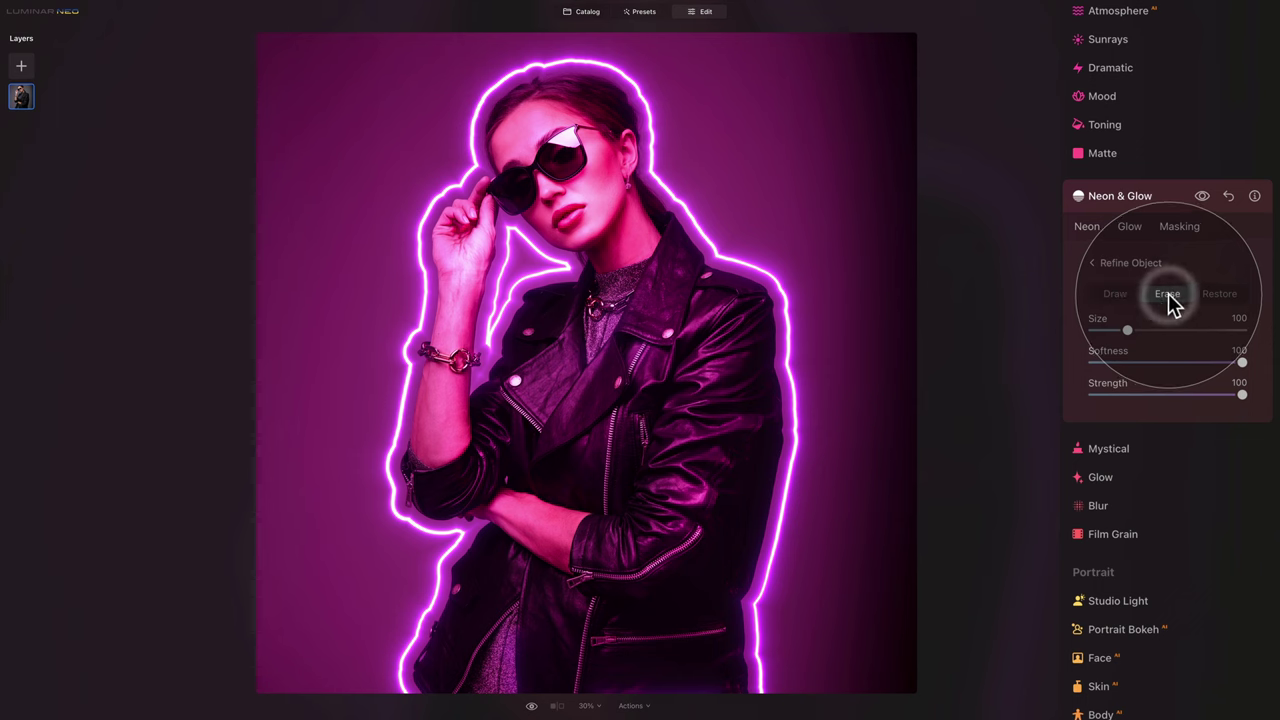
drag(1124, 328, 1268, 333)
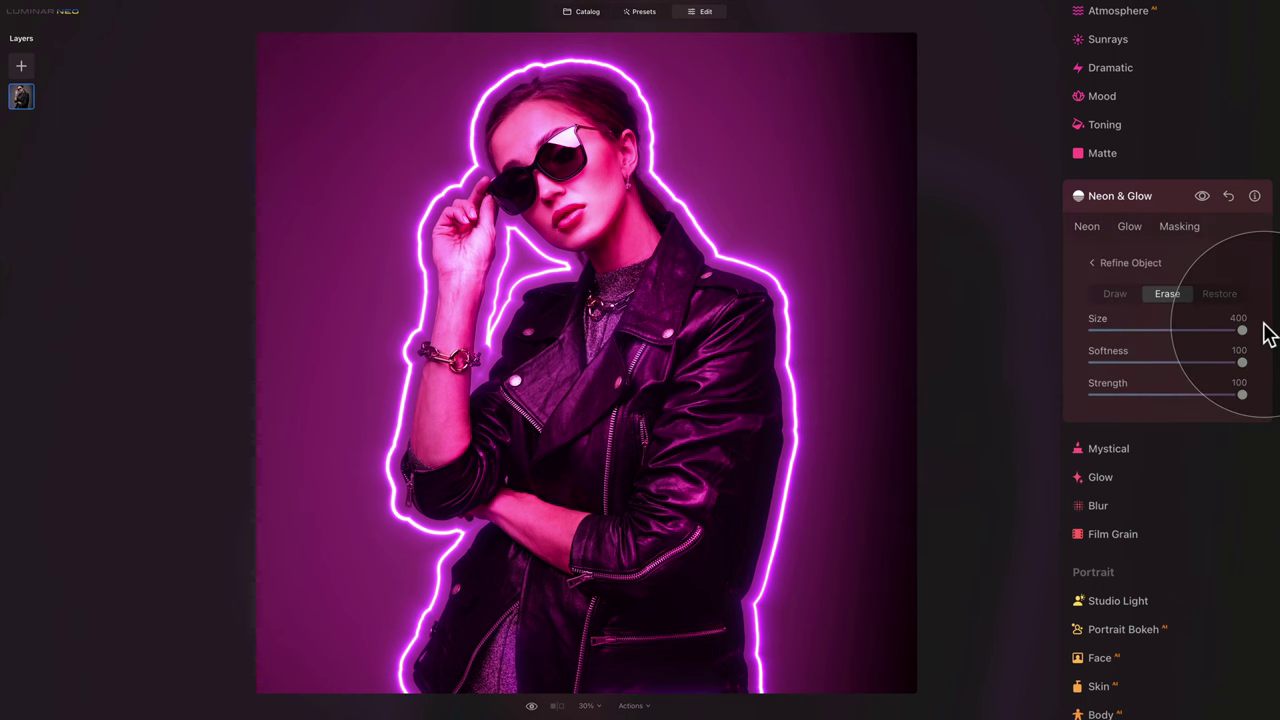
drag(1243, 364, 1093, 362)
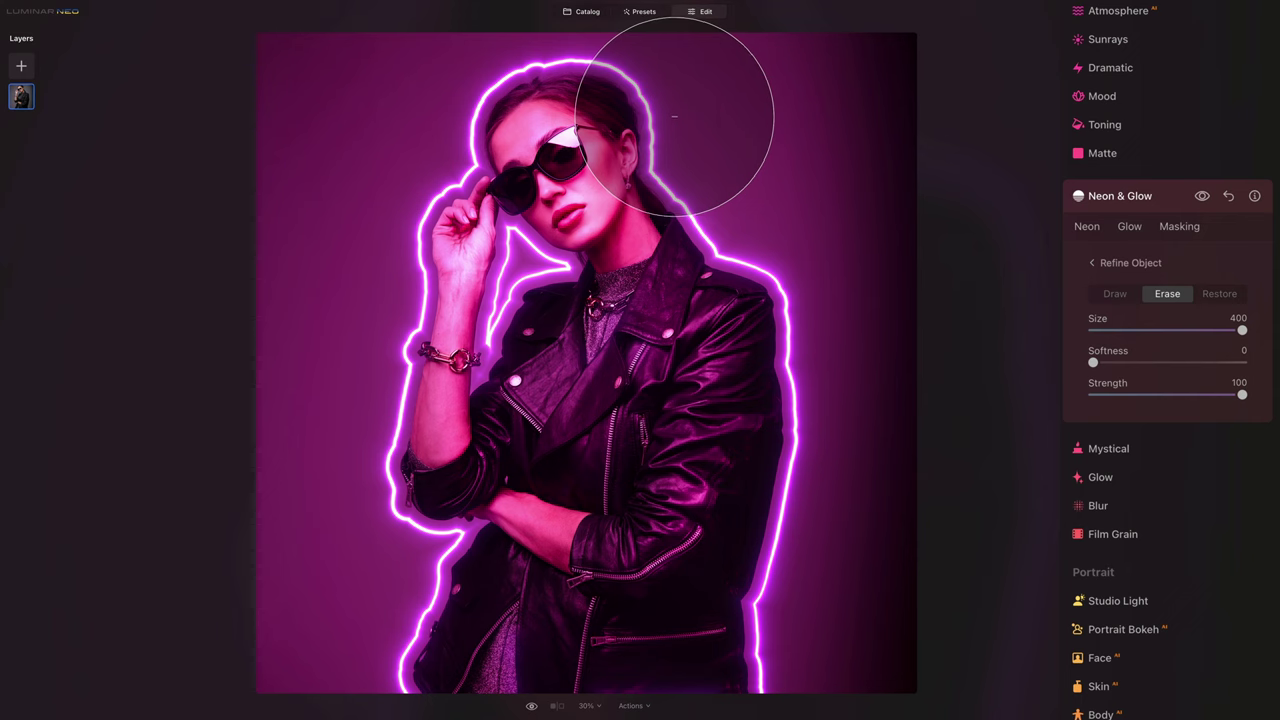
mouse_move(450, 480)
mouse_down()
mouse_move(414, 543)
mouse_move(471, 651)
mouse_move(457, 606)
mouse_move(458, 633)
mouse_up()
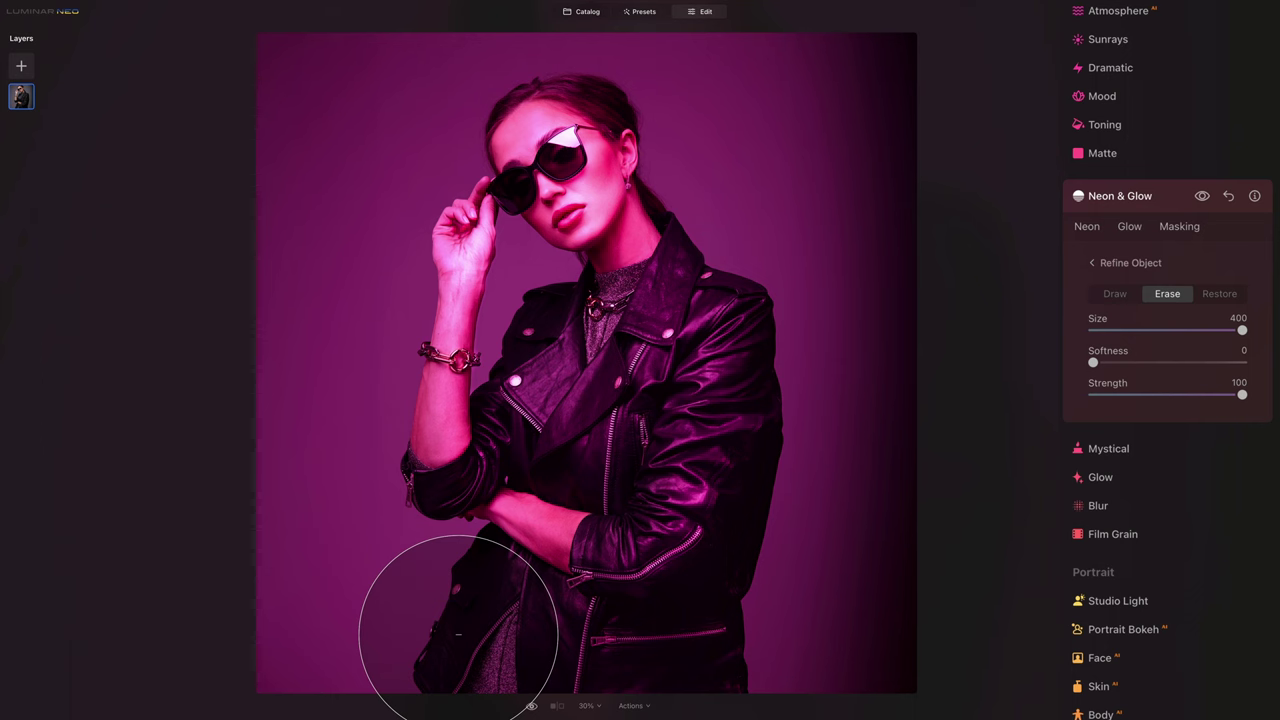
- Draw a closed triangle of straight strokes across the model in the neon object mask with a size 10 brush, checking it with the mask shown
click(1114, 296)
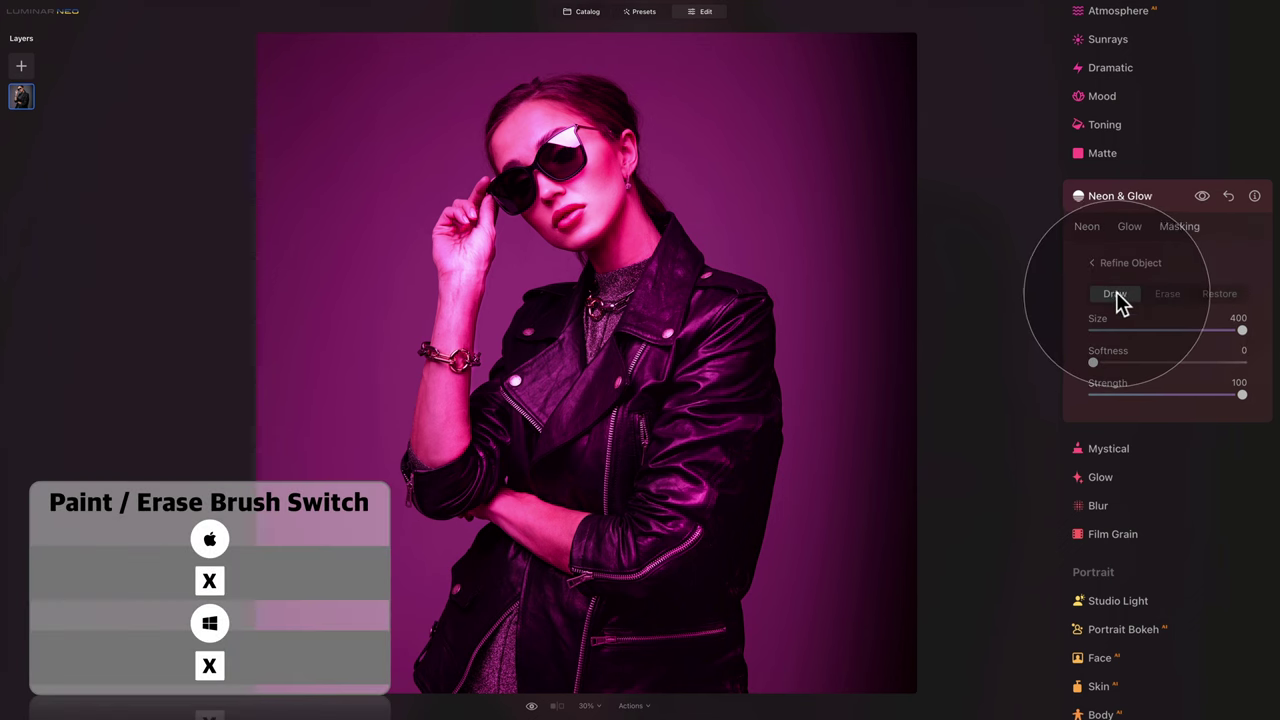
drag(1241, 332, 1071, 334)
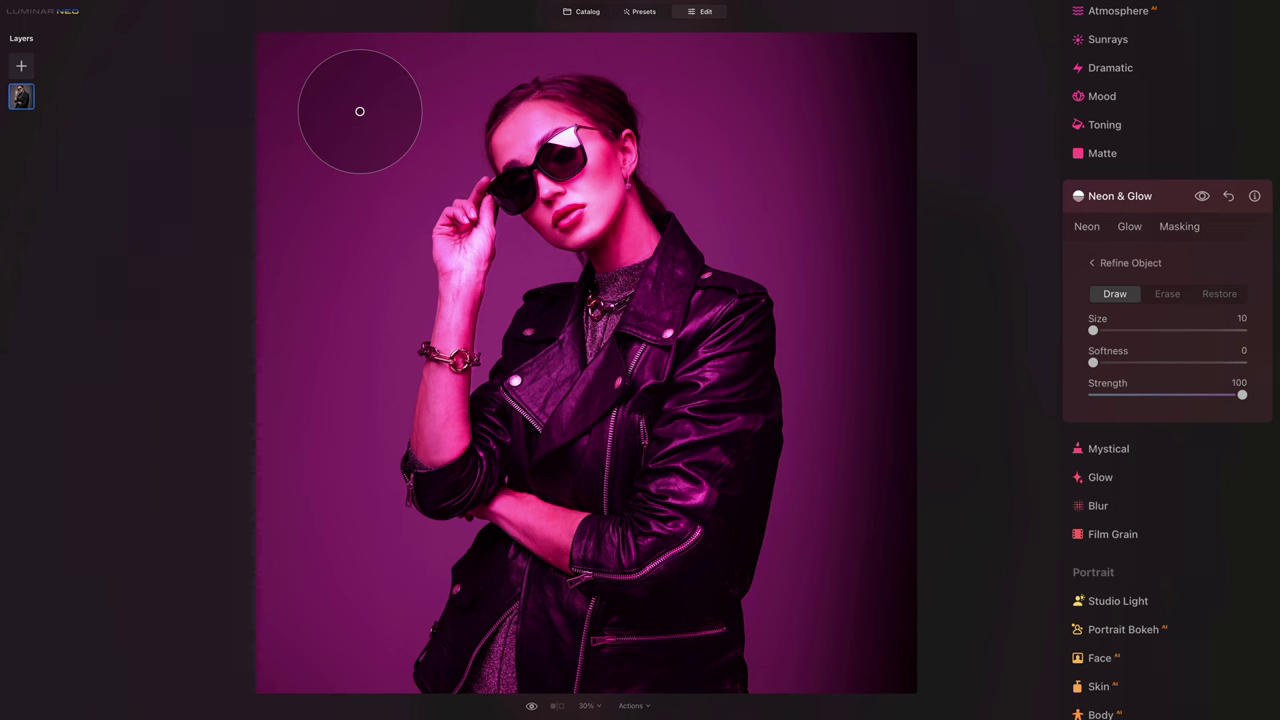
click(360, 111)
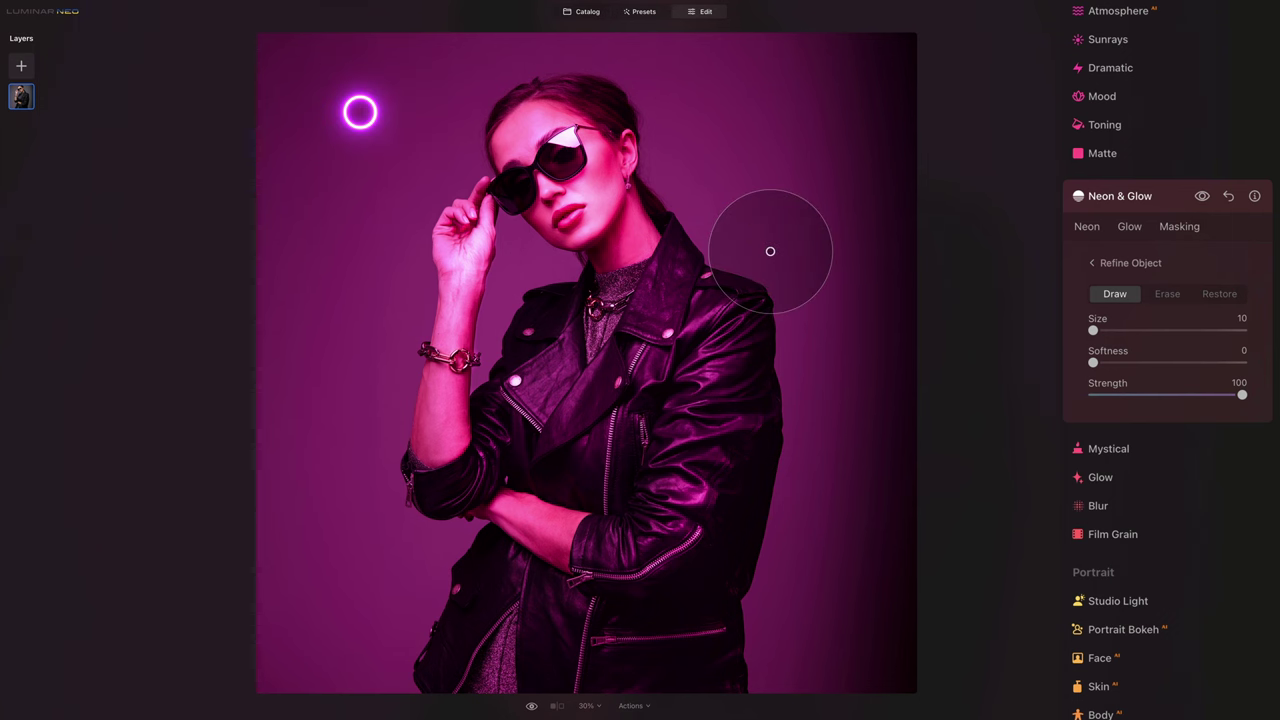
click(846, 309)
shift+click(846, 309)
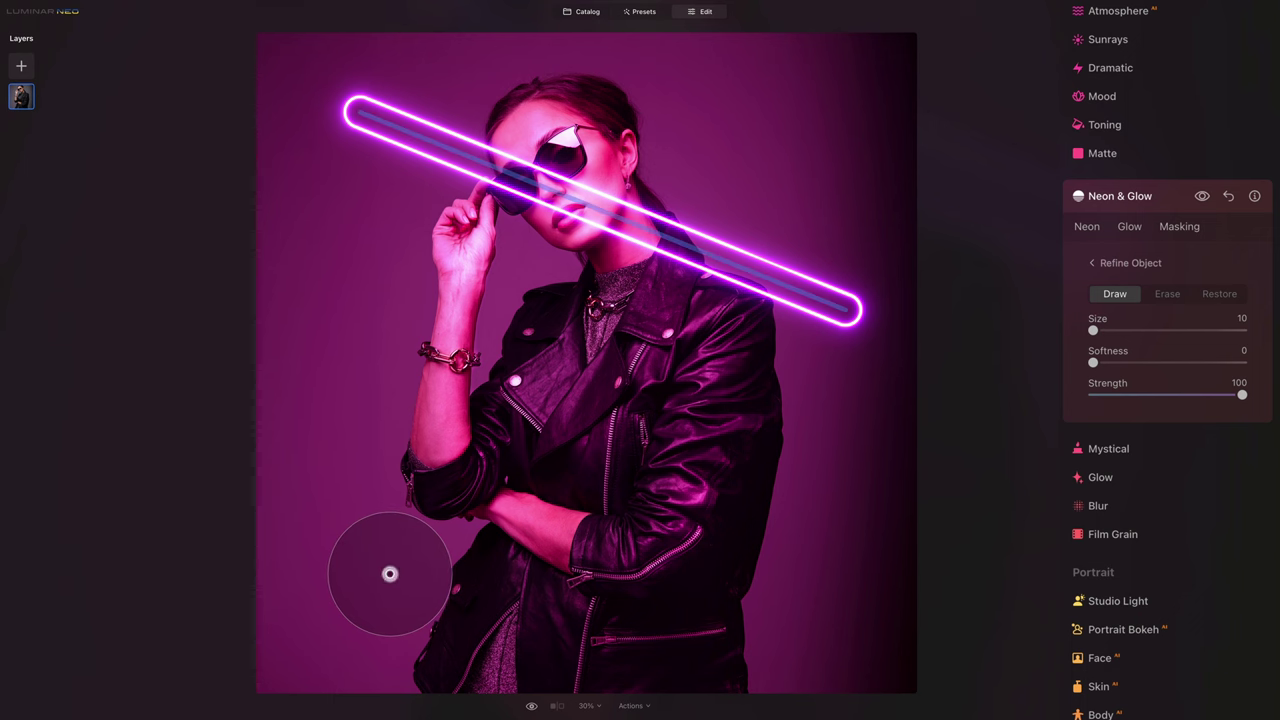
shift+click(390, 573)
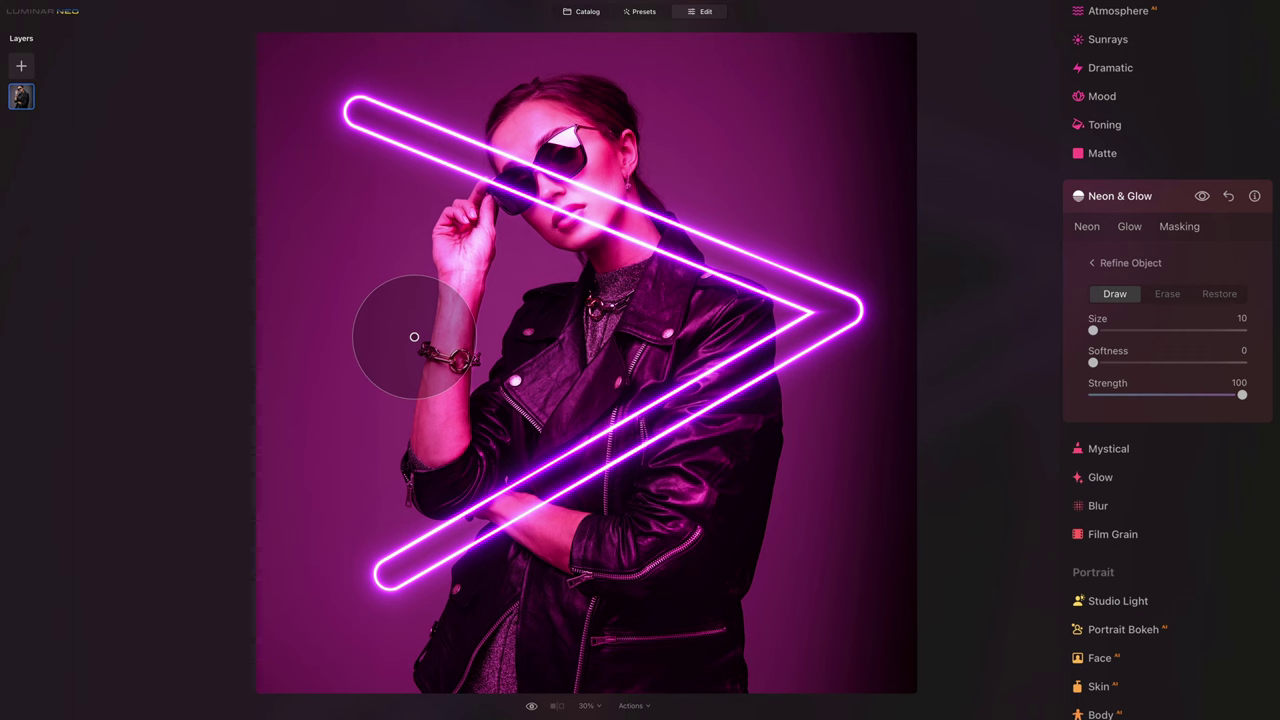
key(slash)
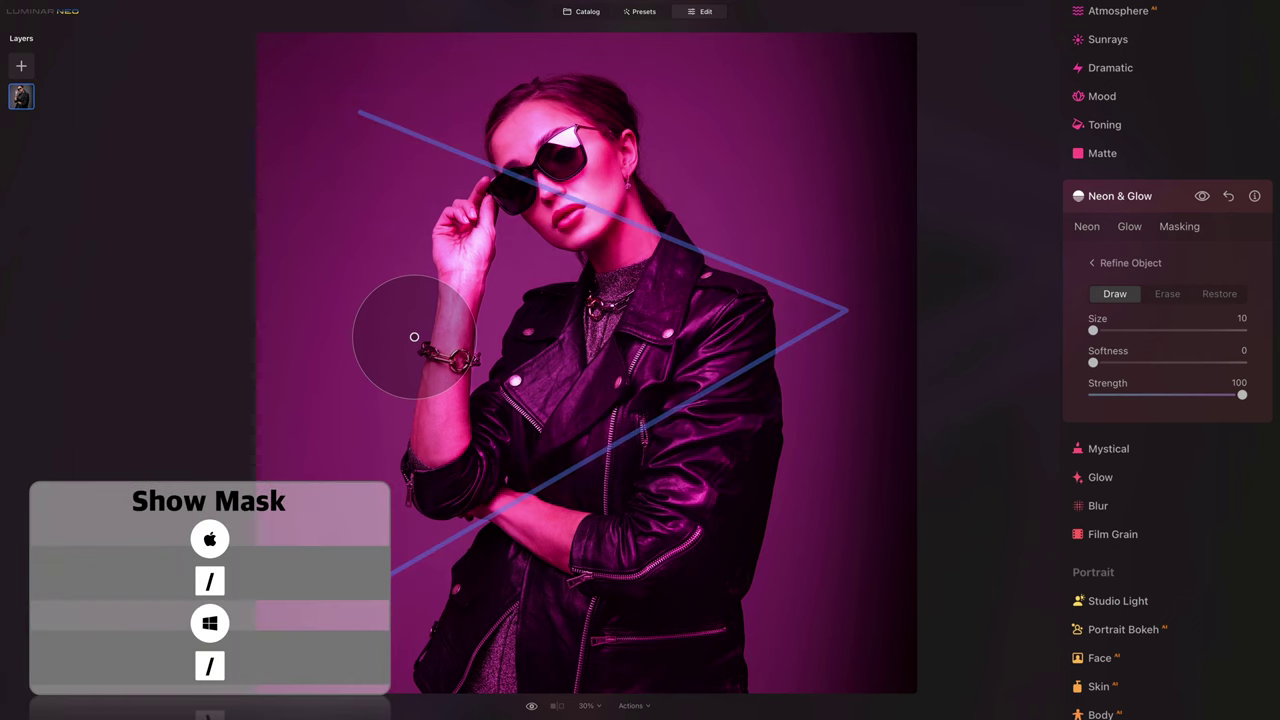
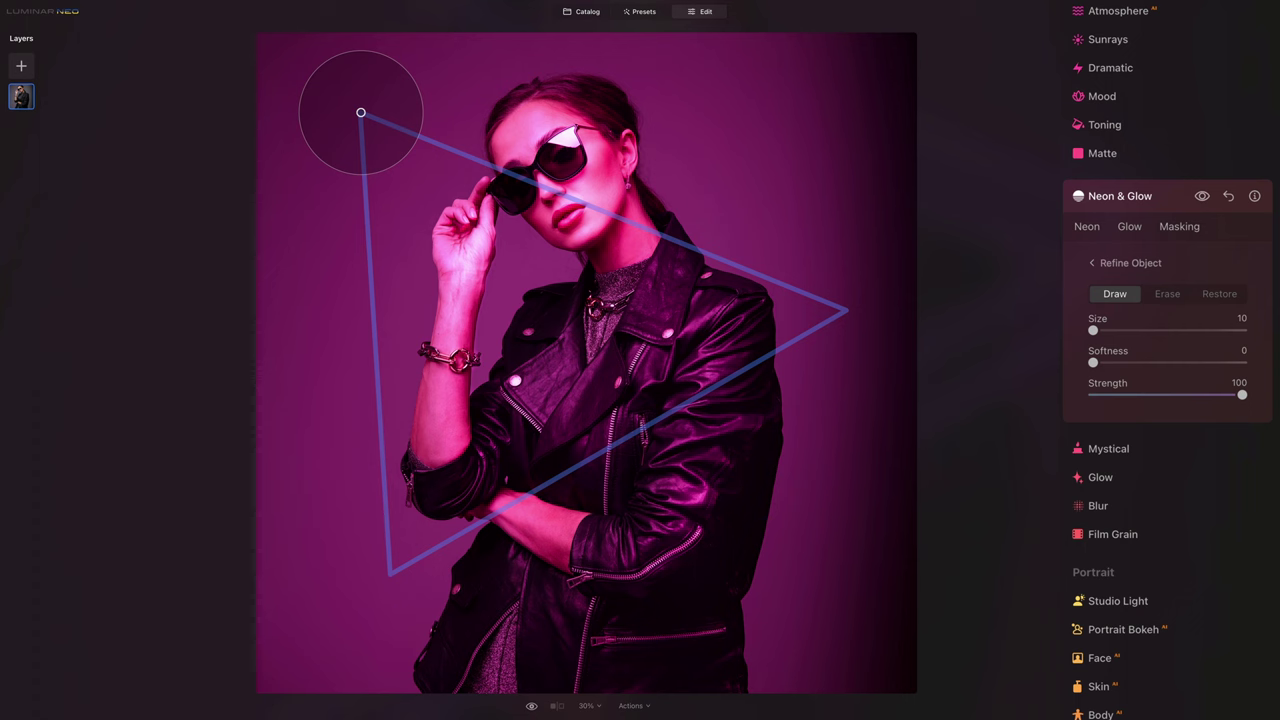
click(361, 112)
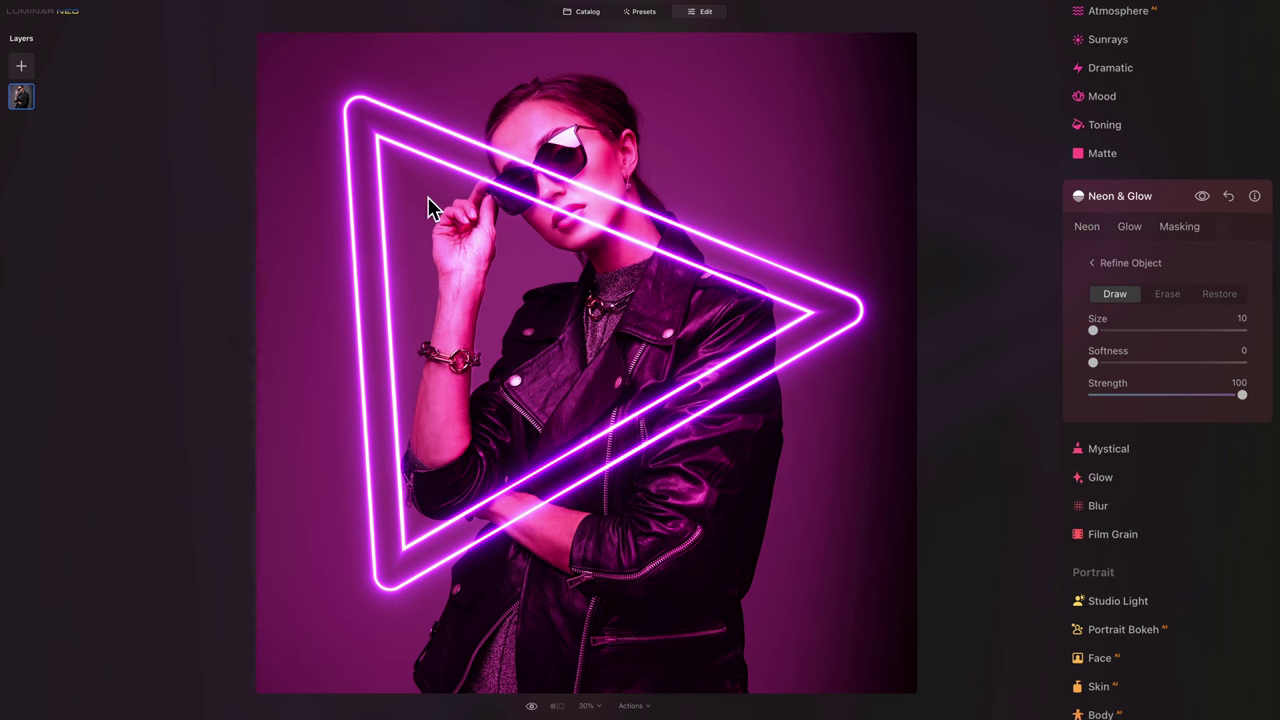
- Fill the inside of the triangle mask with a size 143 brush, leaving only the tight corners unpainted
click(484, 260)
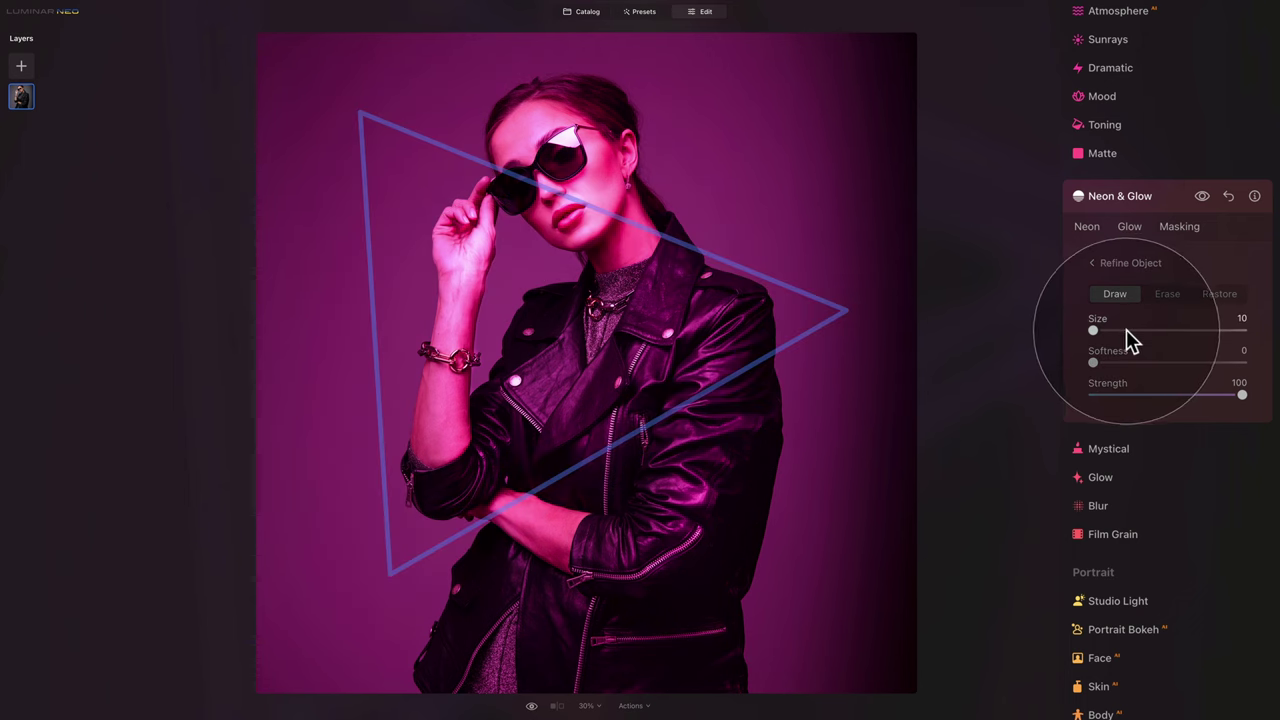
drag(1126, 330, 1143, 330)
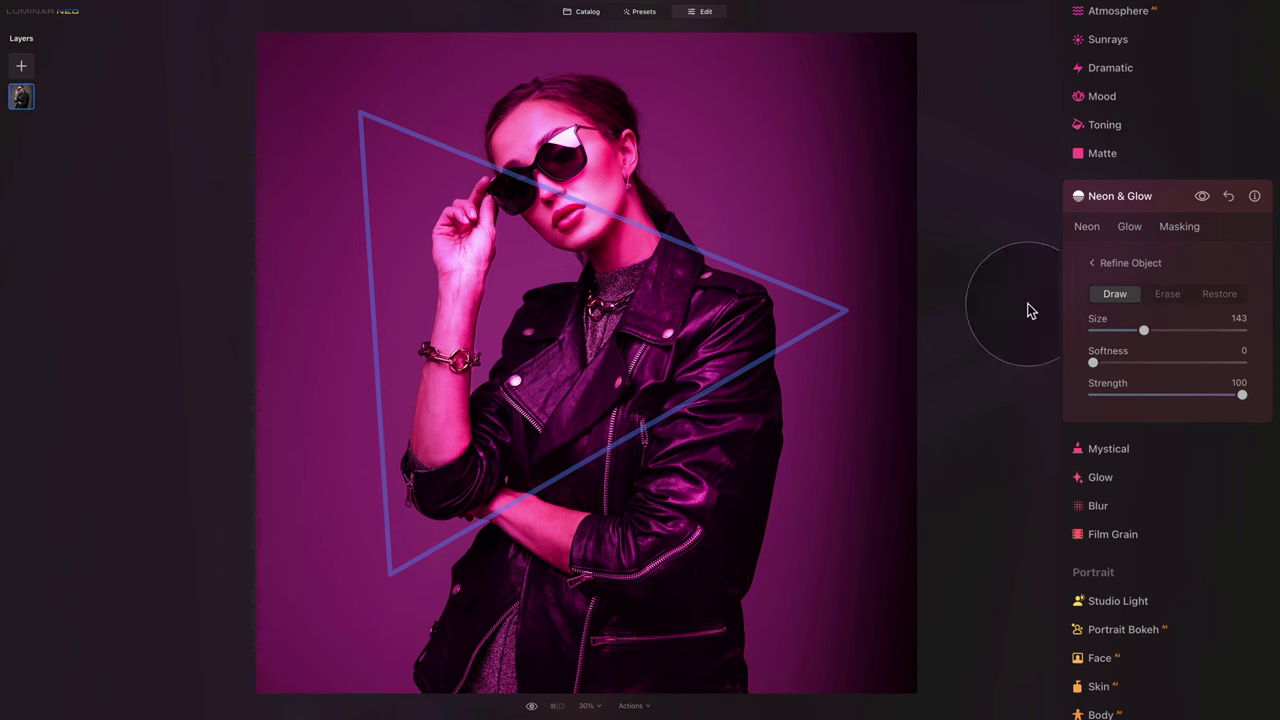
click(400, 167)
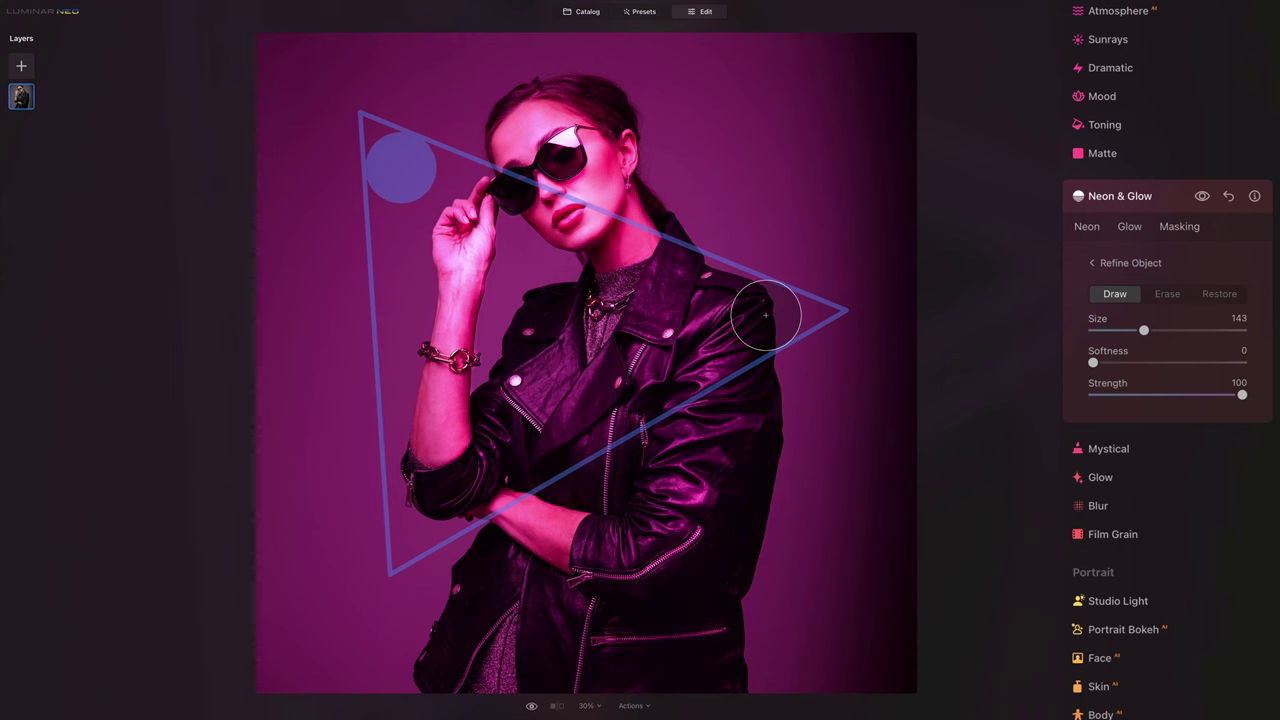
shift+click(765, 316)
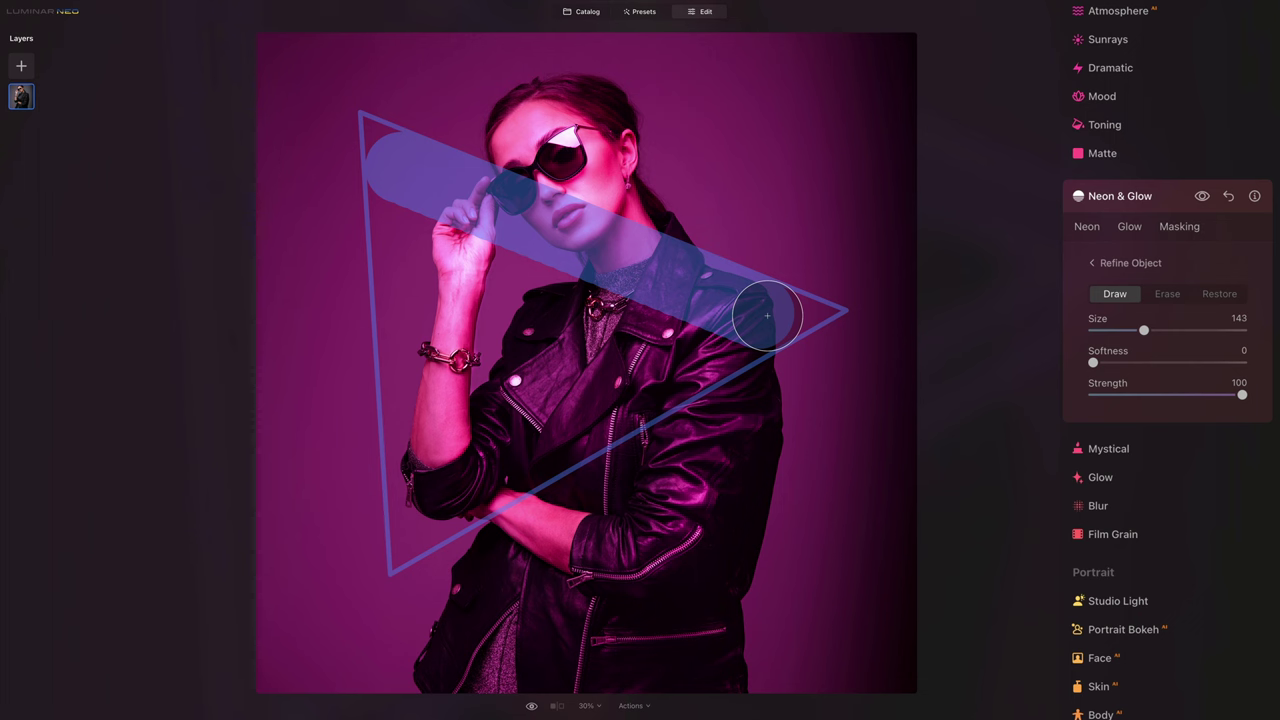
shift+click(422, 514)
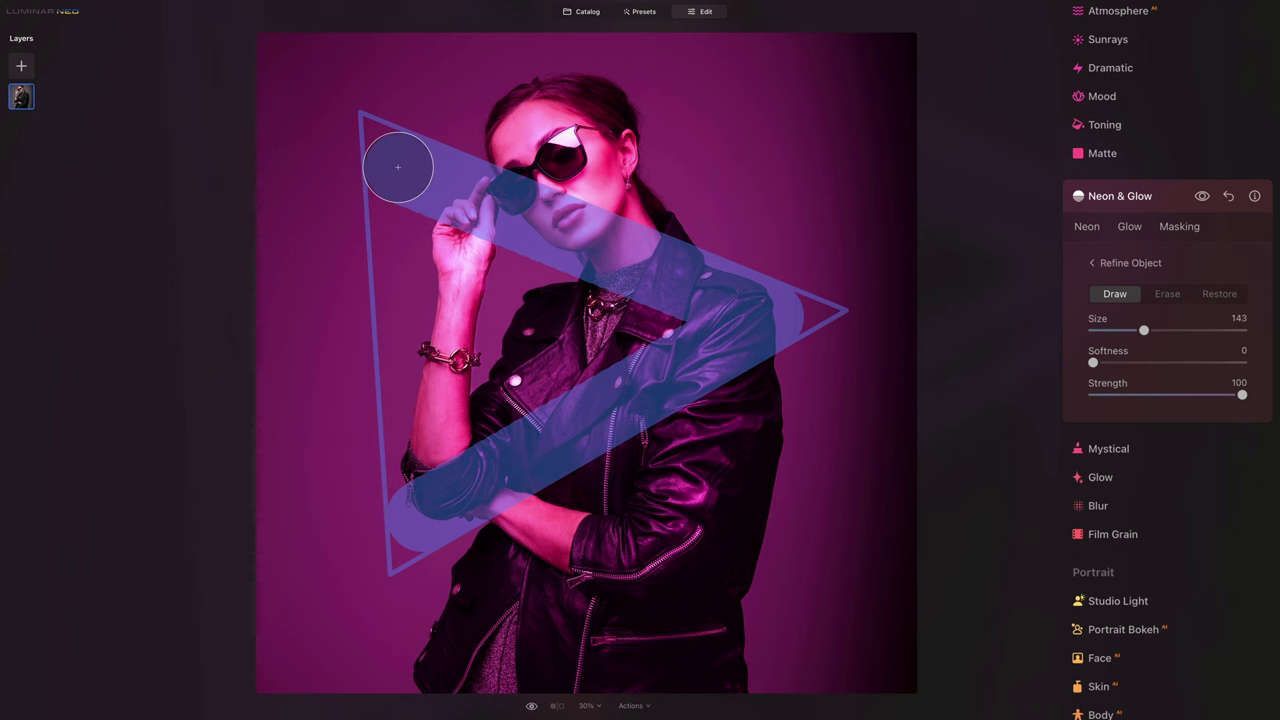
shift+click(398, 167)
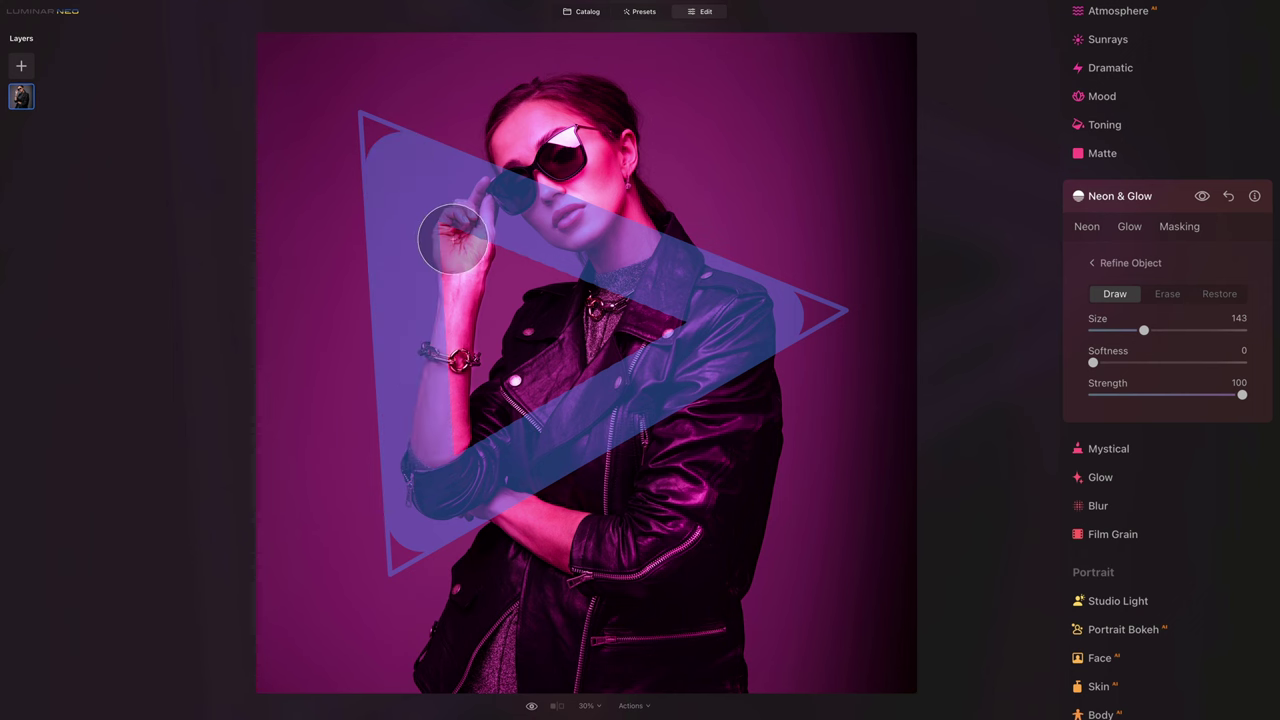
mouse_move(514, 254)
mouse_down()
mouse_move(672, 326)
mouse_move(490, 408)
mouse_move(466, 434)
mouse_up()
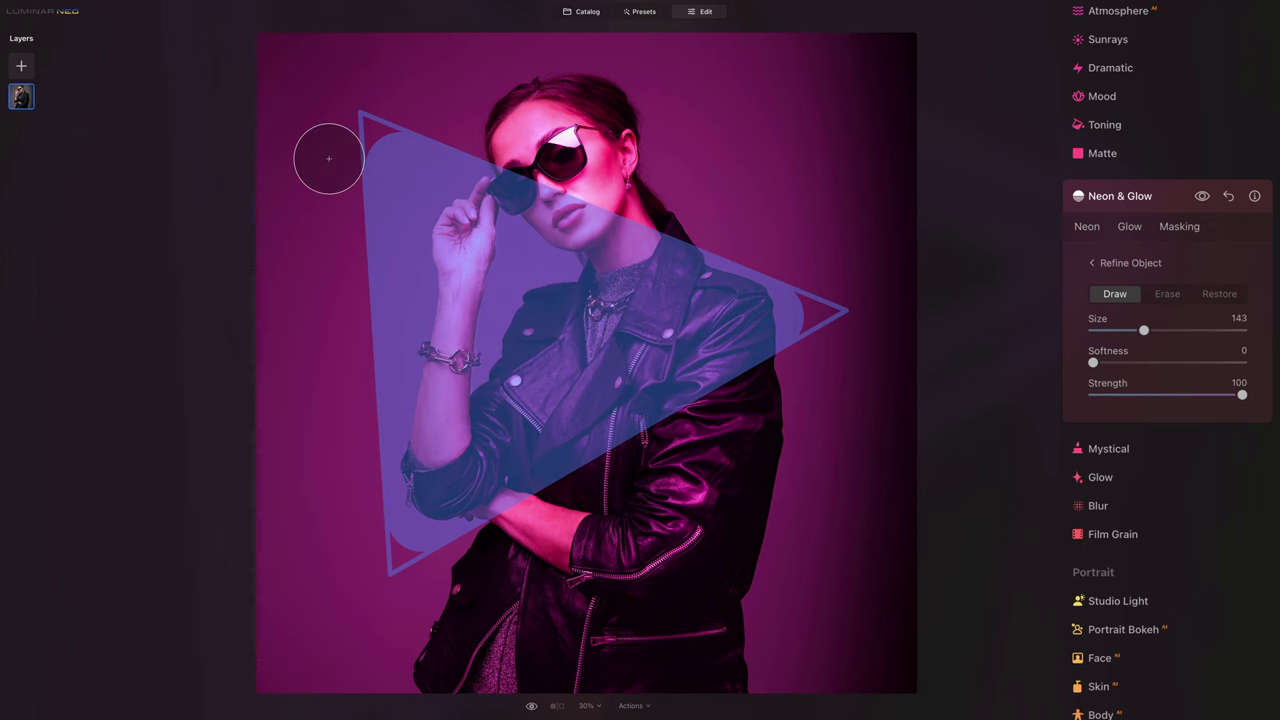
- Fill the gap in the triangle mask's upper-left corner with a size 77 brush
key(ctrl+plus)
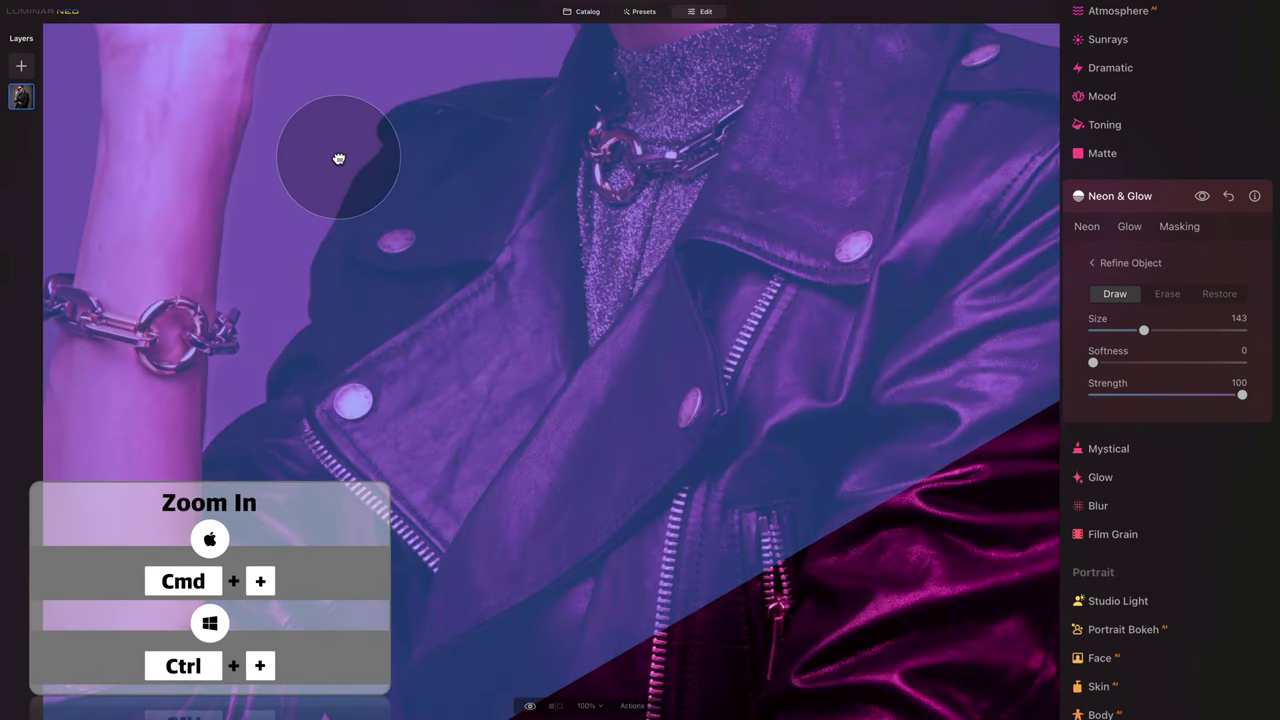
scroll(414, 209, up, 10)
scroll(580, 431, left, 5)
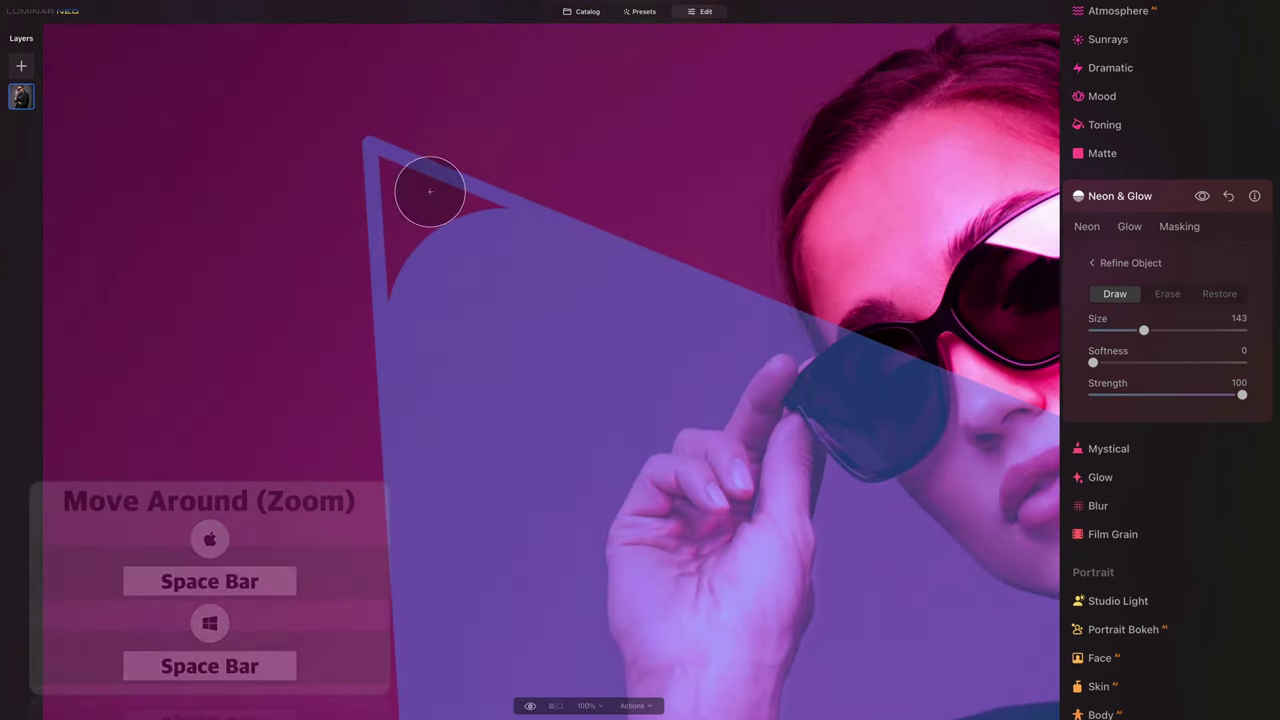
click(1122, 331)
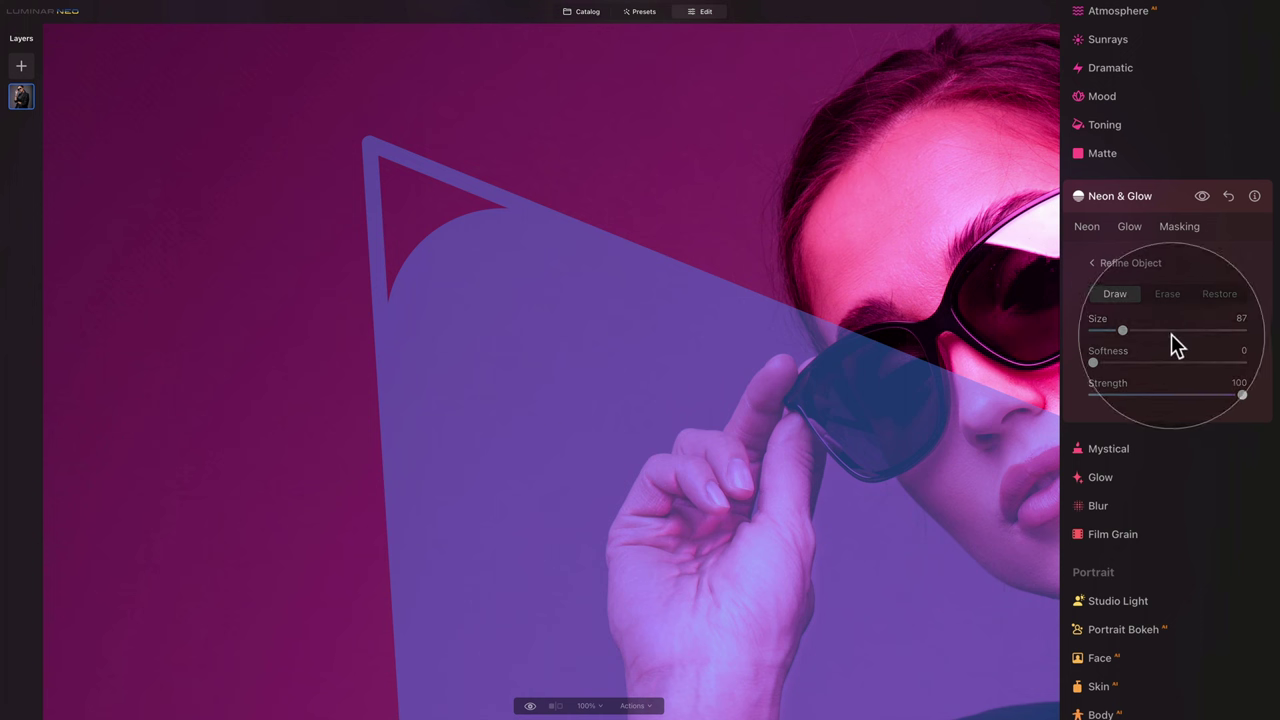
click(1120, 330)
click(1119, 330)
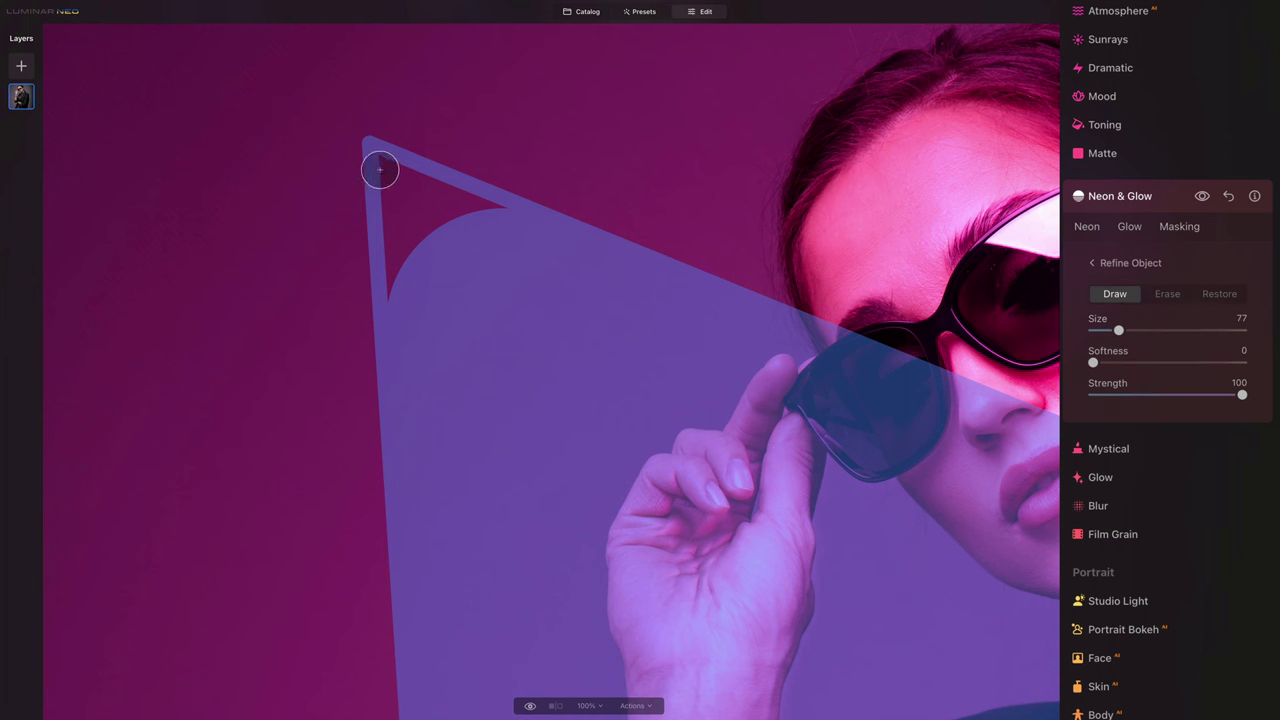
mouse_move(400, 173)
mouse_down()
mouse_move(495, 217)
mouse_move(428, 220)
mouse_move(395, 186)
mouse_move(401, 308)
mouse_move(395, 199)
mouse_move(403, 254)
mouse_up()
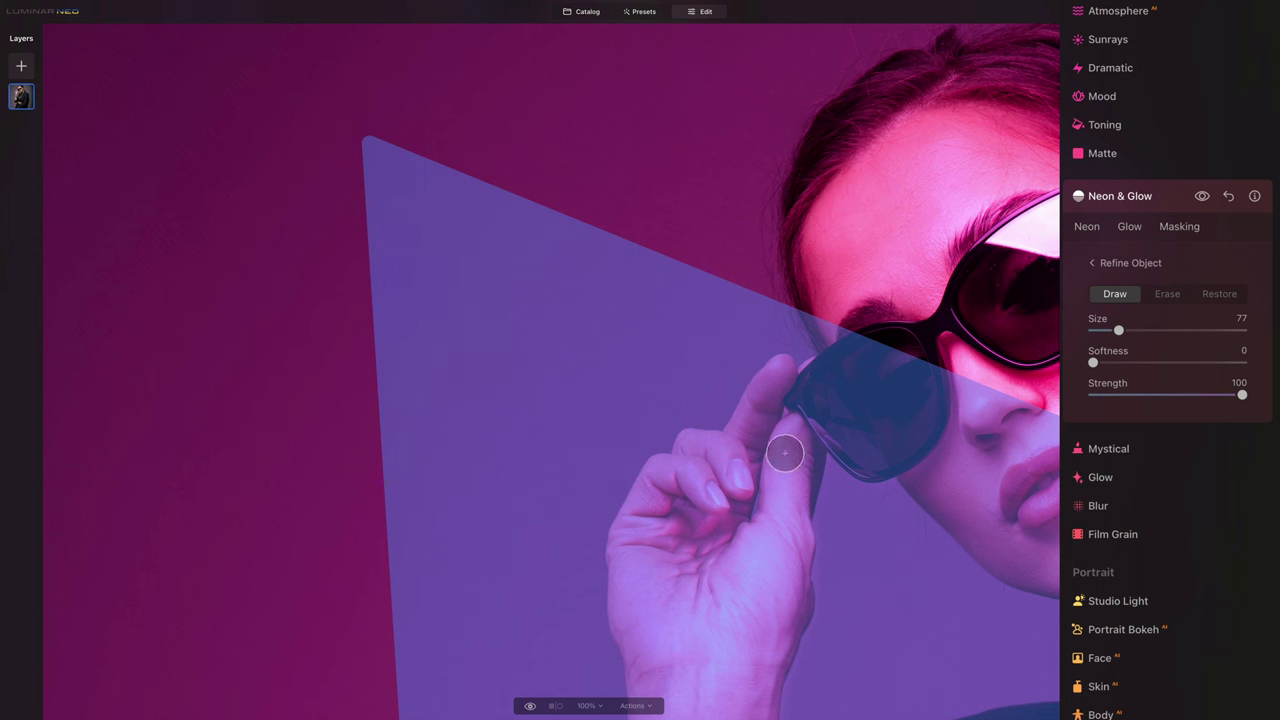
- Fill the triangle mask's right corner beside the model's shoulder, reducing the brush size to 52 for the tip
drag(889, 466, 303, 291)
mouse_move(777, 491)
mouse_down()
mouse_move(781, 450)
mouse_move(517, 351)
mouse_up()
mouse_move(766, 400)
mouse_down()
mouse_move(700, 377)
mouse_move(797, 374)
mouse_move(851, 403)
mouse_move(757, 463)
mouse_move(830, 422)
mouse_move(751, 397)
mouse_move(756, 439)
mouse_up()
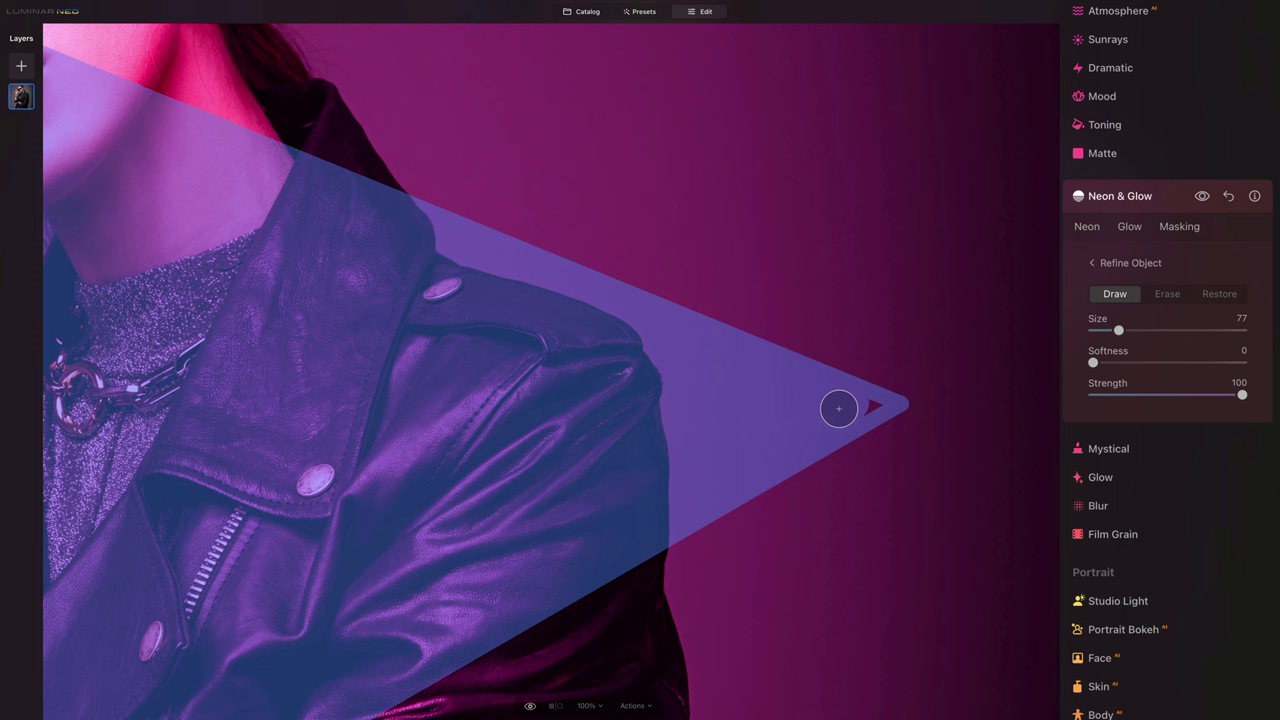
key(bracketleft)
key(bracketleft)
key(bracketleft)
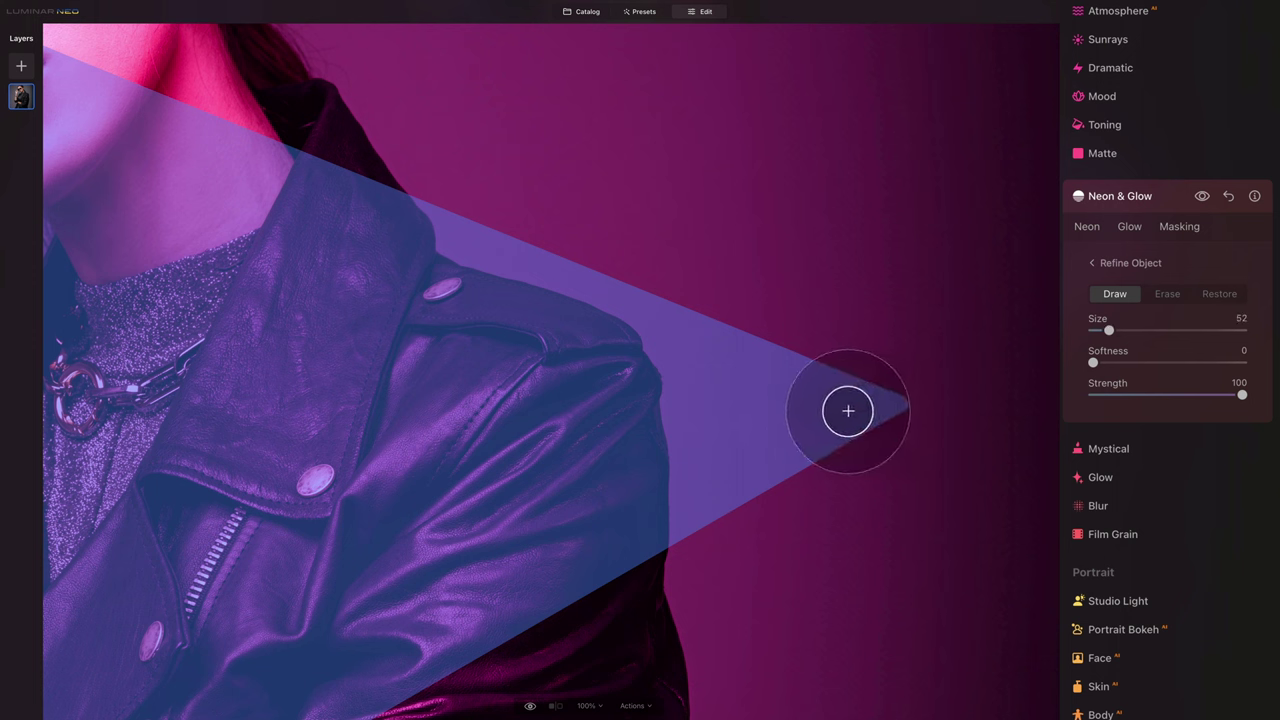
- Fill the triangle mask's lower-left corner below the jacket sleeve with the size 52 brush
mouse_move(277, 471)
mouse_down()
mouse_move(791, 194)
mouse_move(848, 119)
mouse_up()
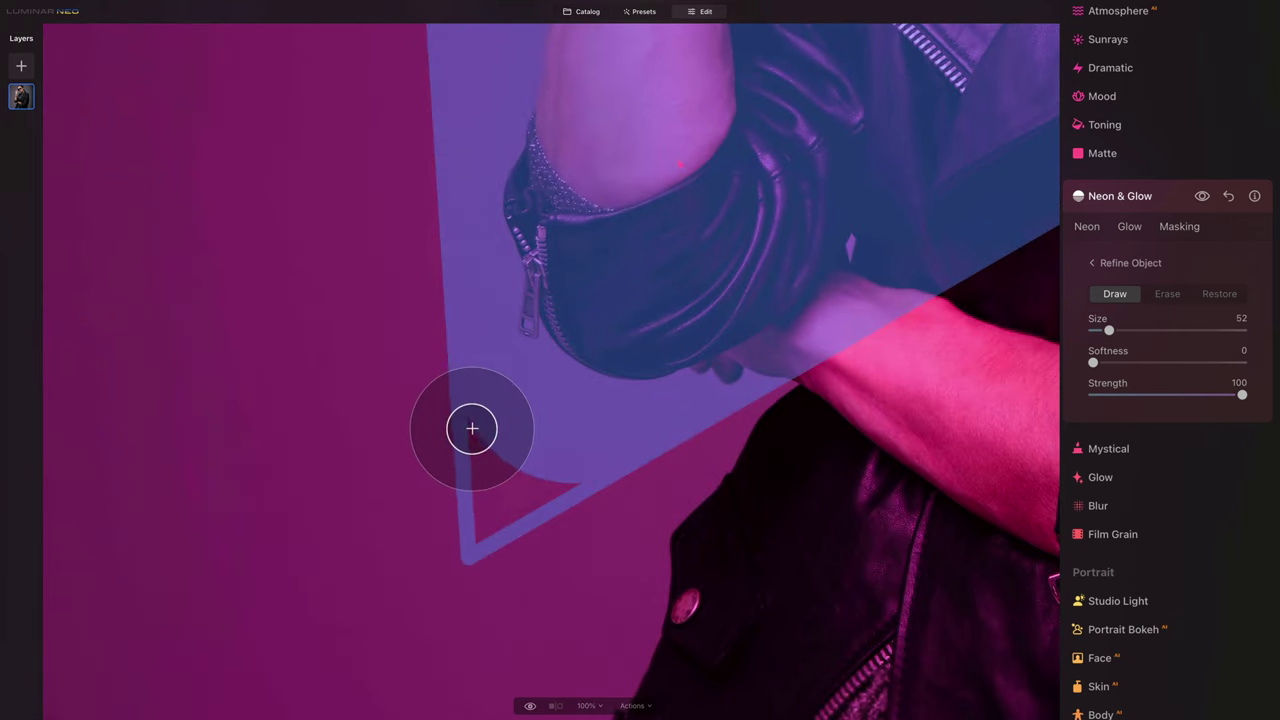
mouse_move(472, 428)
mouse_down()
mouse_move(479, 534)
mouse_move(579, 481)
mouse_move(535, 494)
mouse_move(527, 466)
mouse_move(490, 439)
mouse_move(520, 480)
mouse_up()
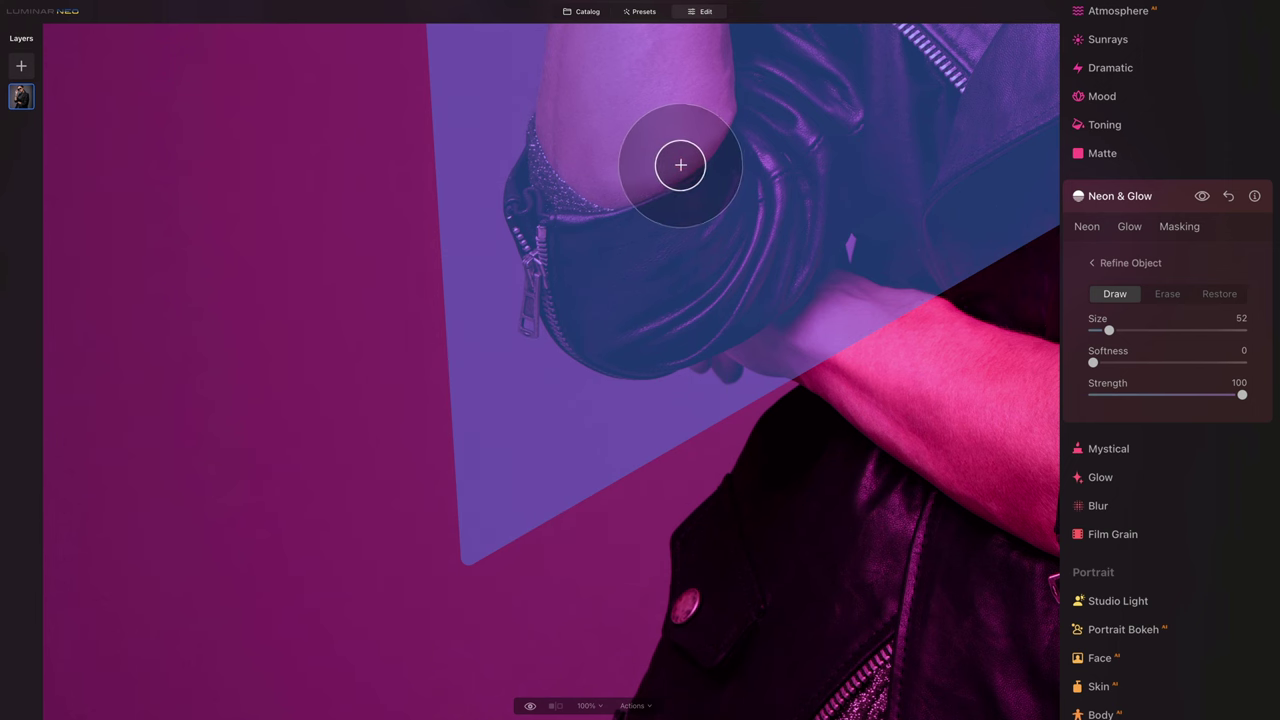
mouse_move(834, 47)
mouse_down()
mouse_move(679, 397)
mouse_move(517, 531)
mouse_move(426, 451)
mouse_move(709, 409)
mouse_up()
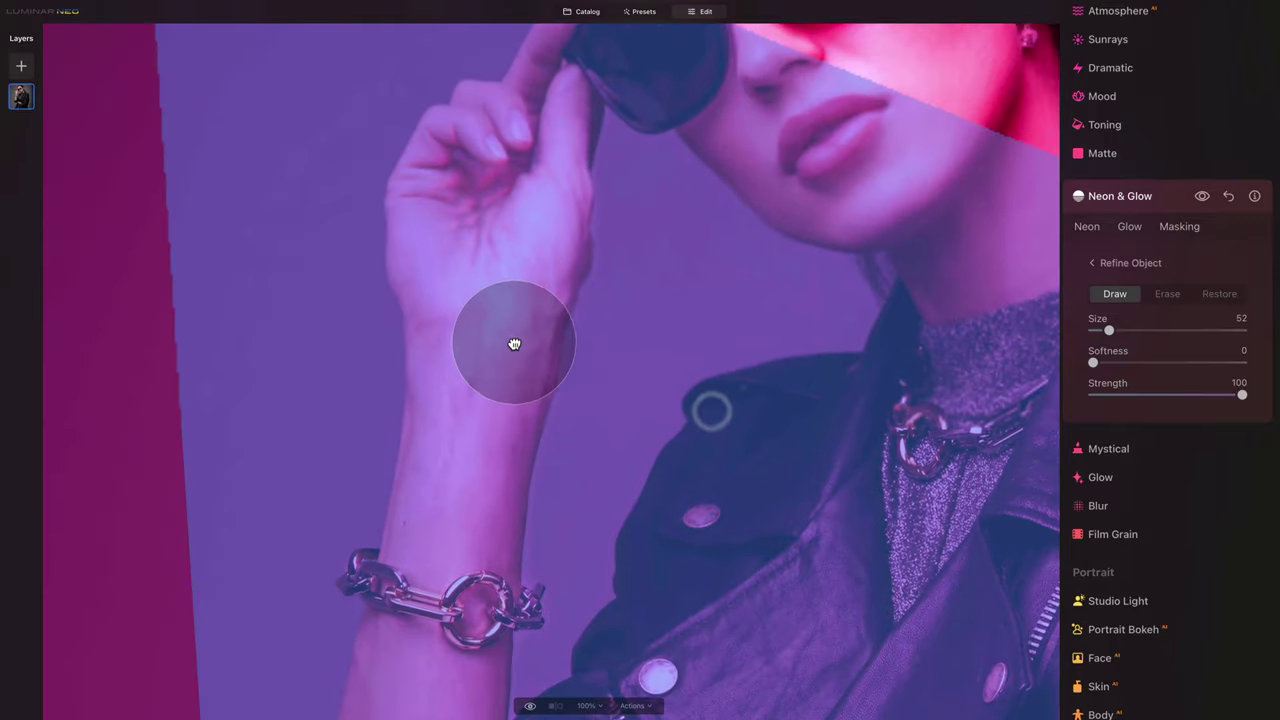
mouse_move(514, 344)
mouse_down()
mouse_move(503, 371)
mouse_move(591, 447)
mouse_move(534, 294)
mouse_up()
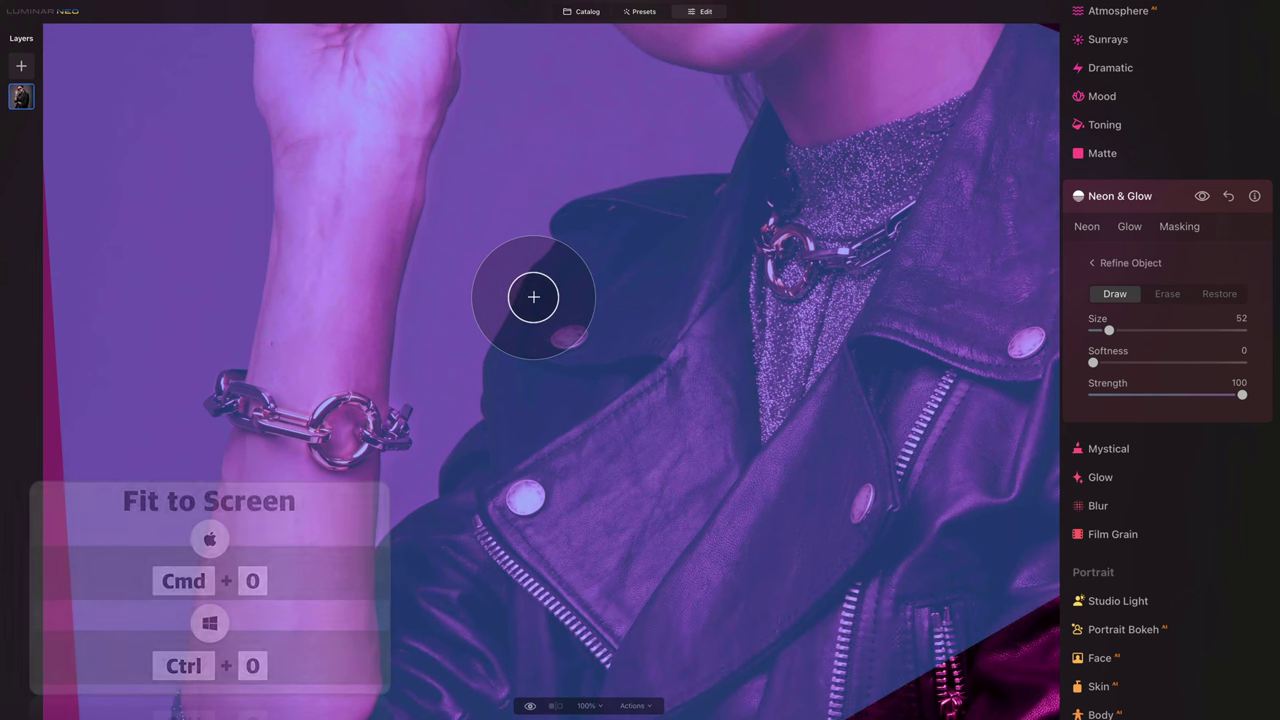
key(ctrl+0)
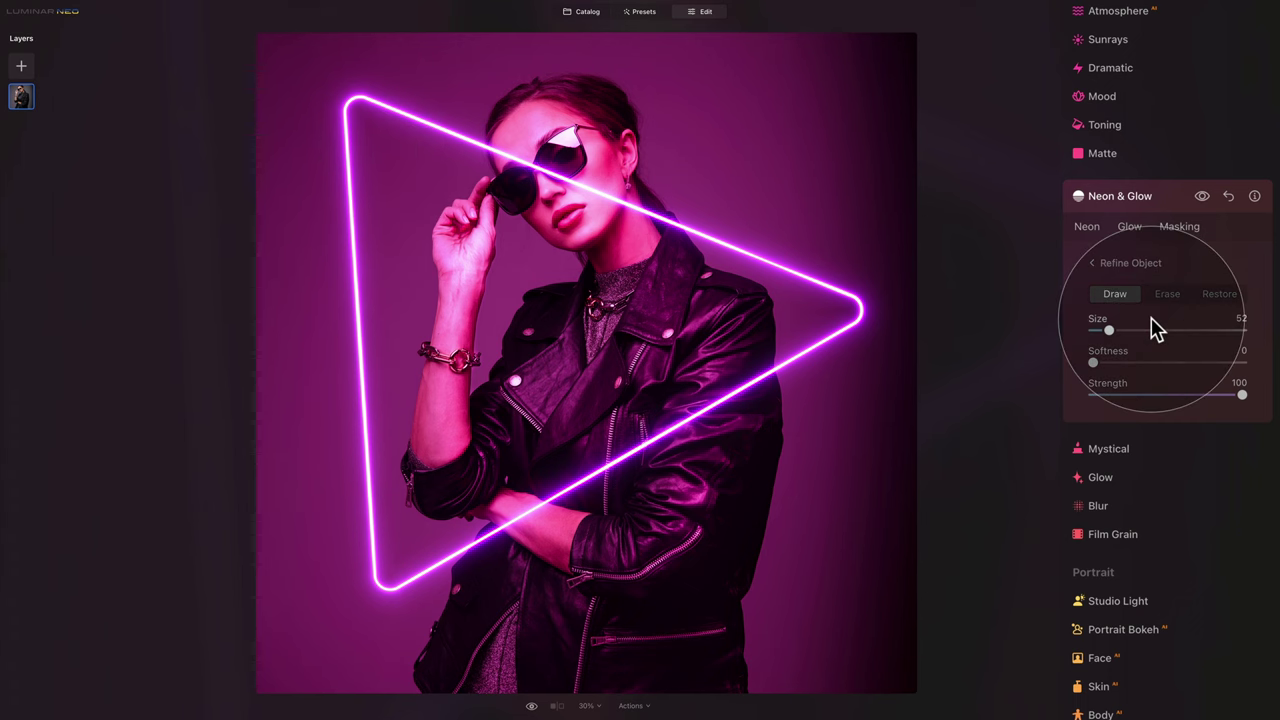
- Finish refining the object mask and set the neon's Indent to -8 for sharp triangle corners
click(1091, 262)
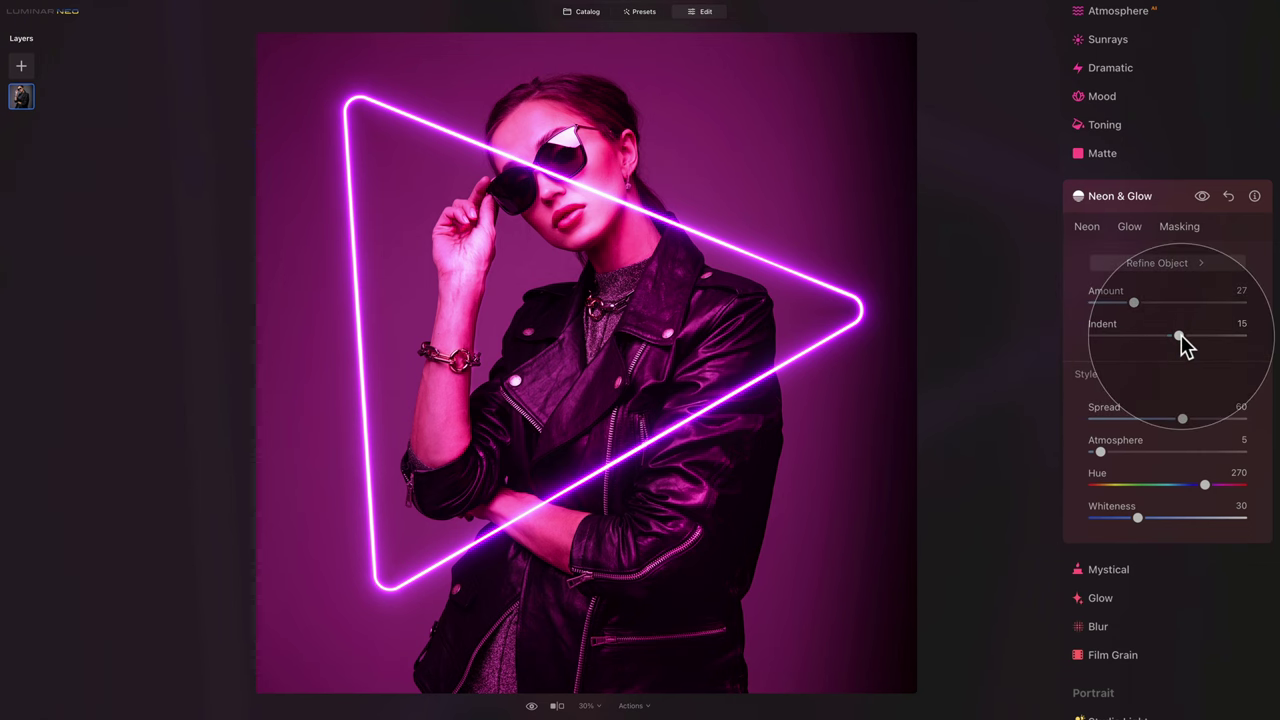
drag(1181, 336, 1162, 335)
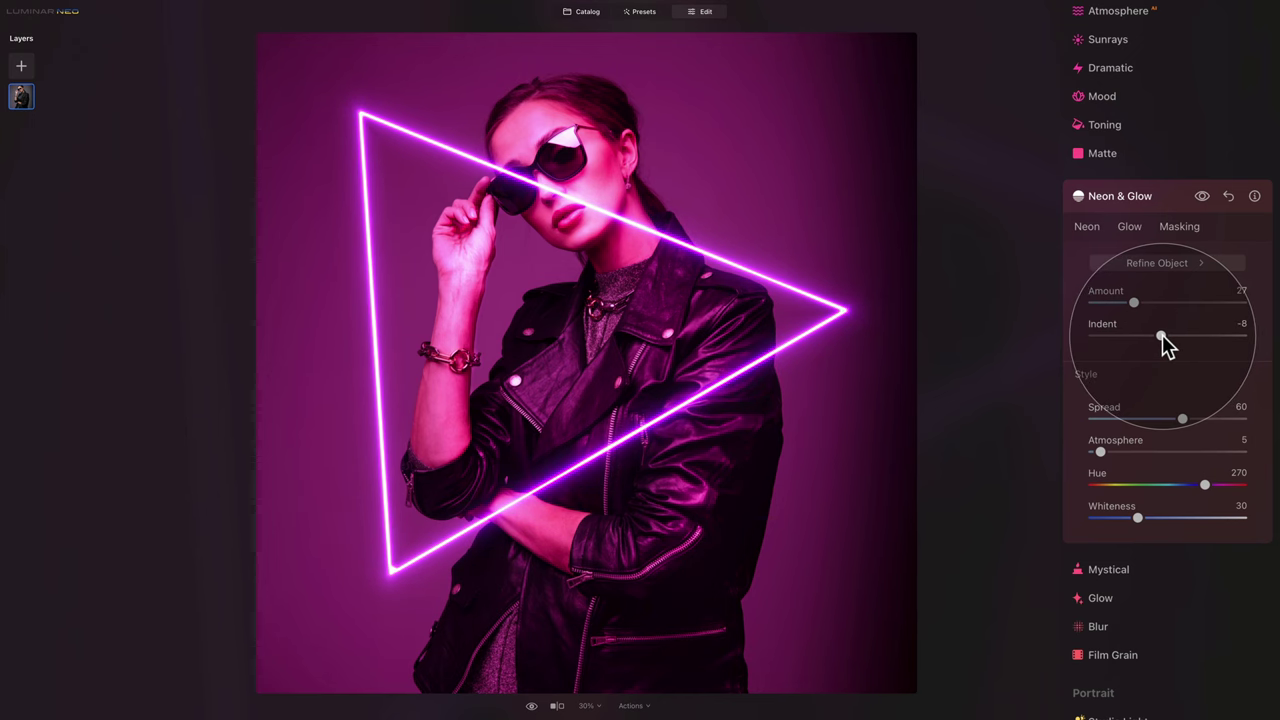
click(1162, 336)
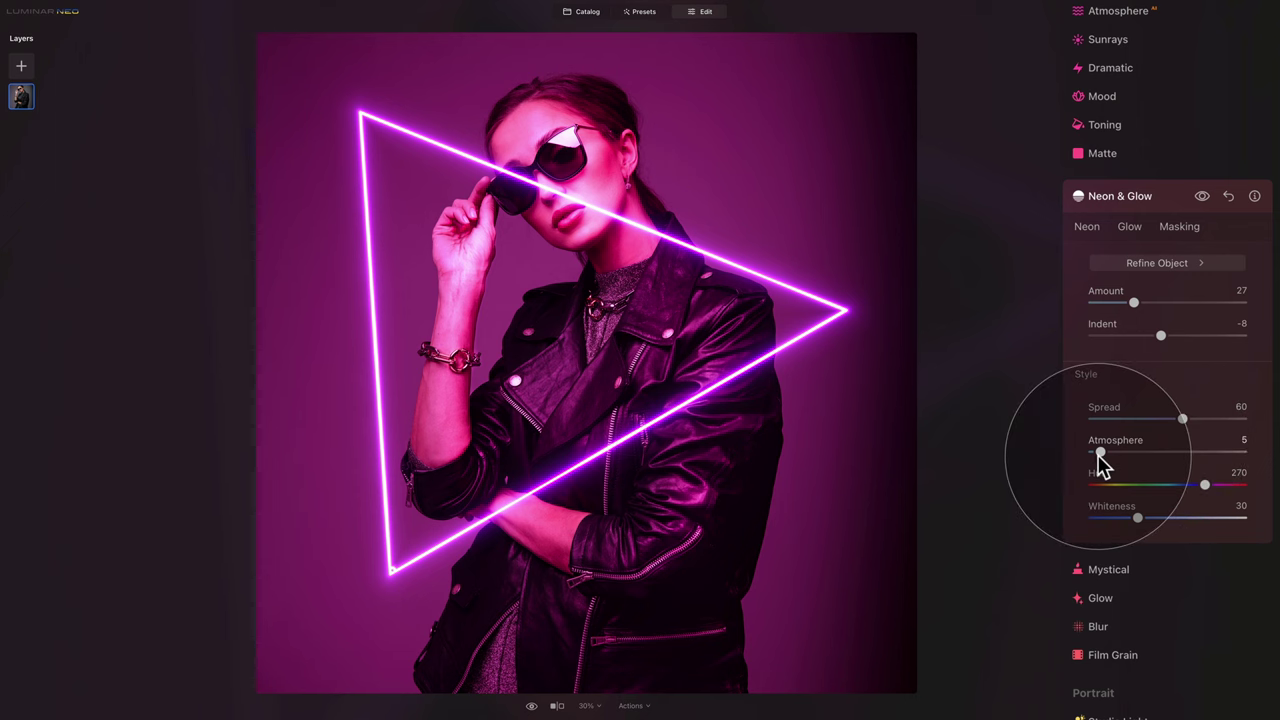
- Set the neon style's Atmosphere to 30 and its Hue to 330
drag(1100, 454, 1142, 460)
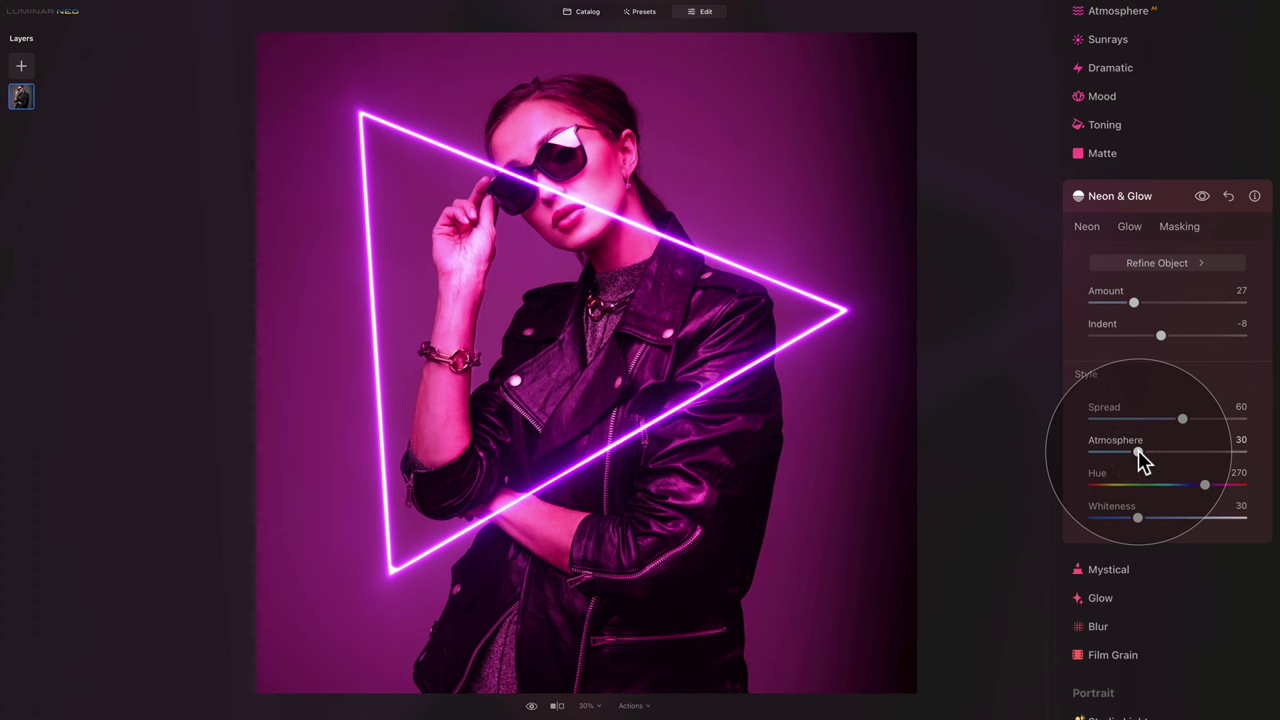
click(1238, 473)
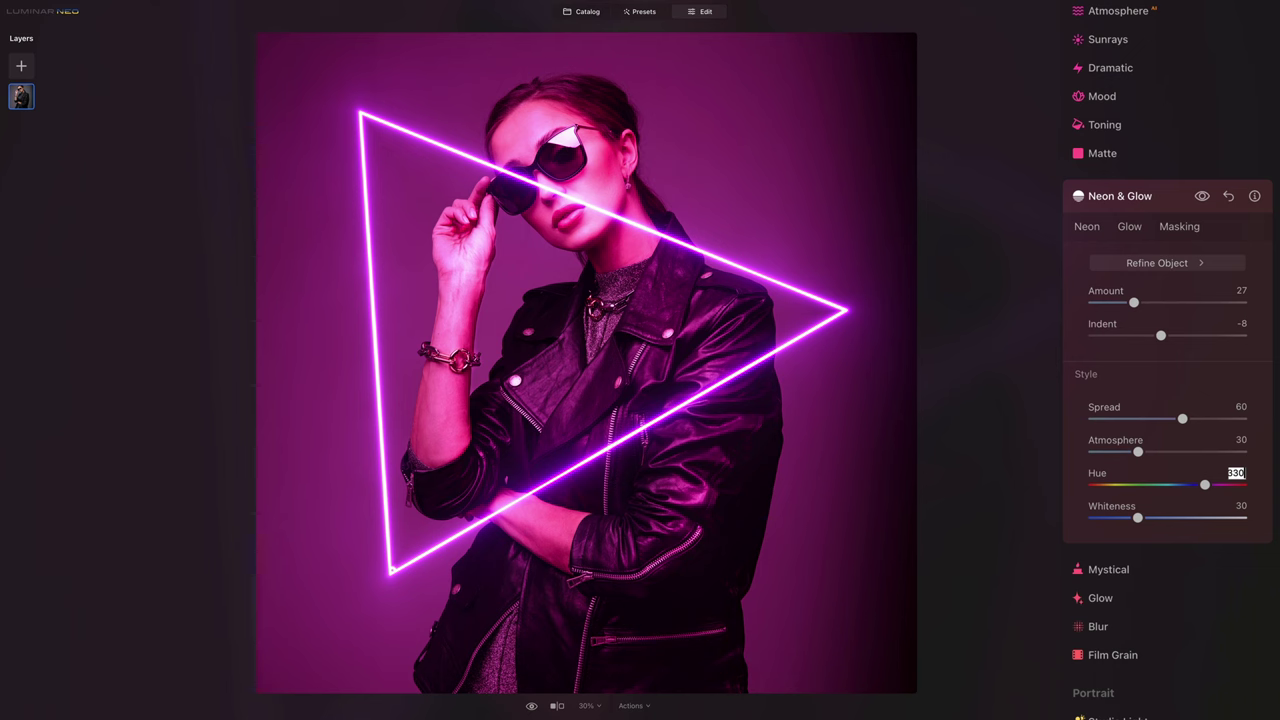
text(330)
key(Return)
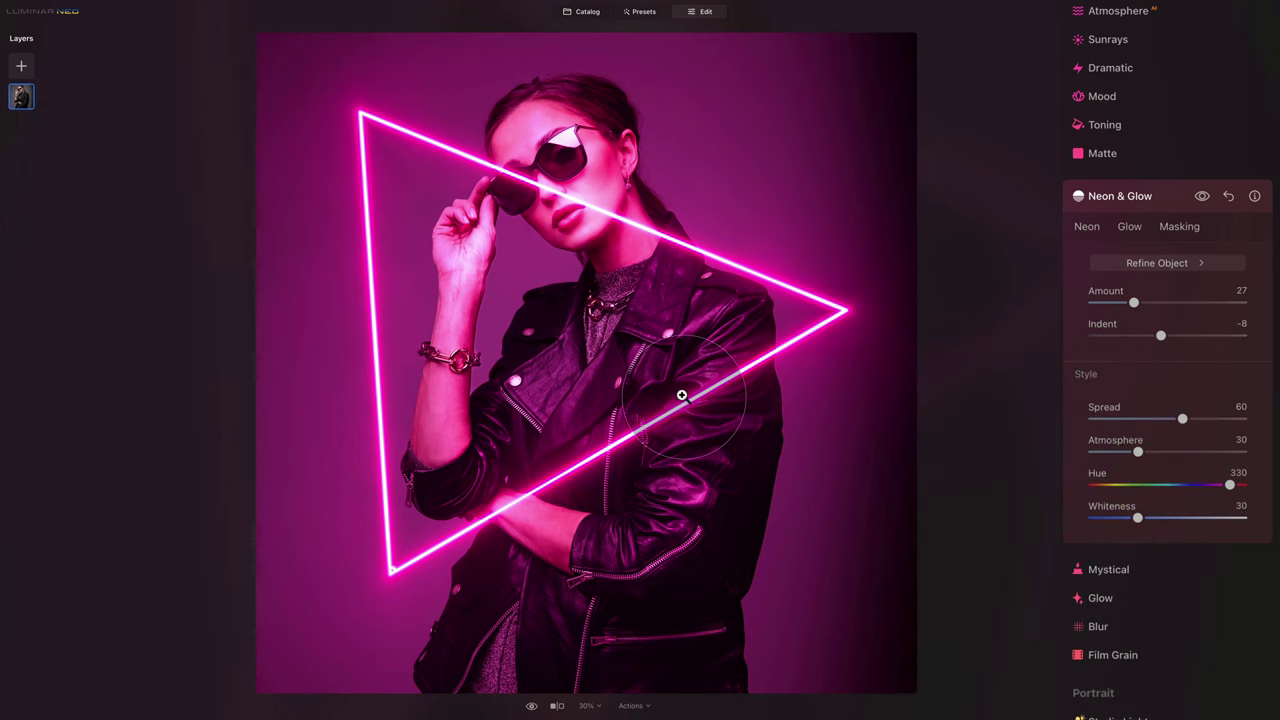
- Mask the Neon & Glow effect with the AI Human mask and invert it so the triangle sits behind the model
click(1178, 228)
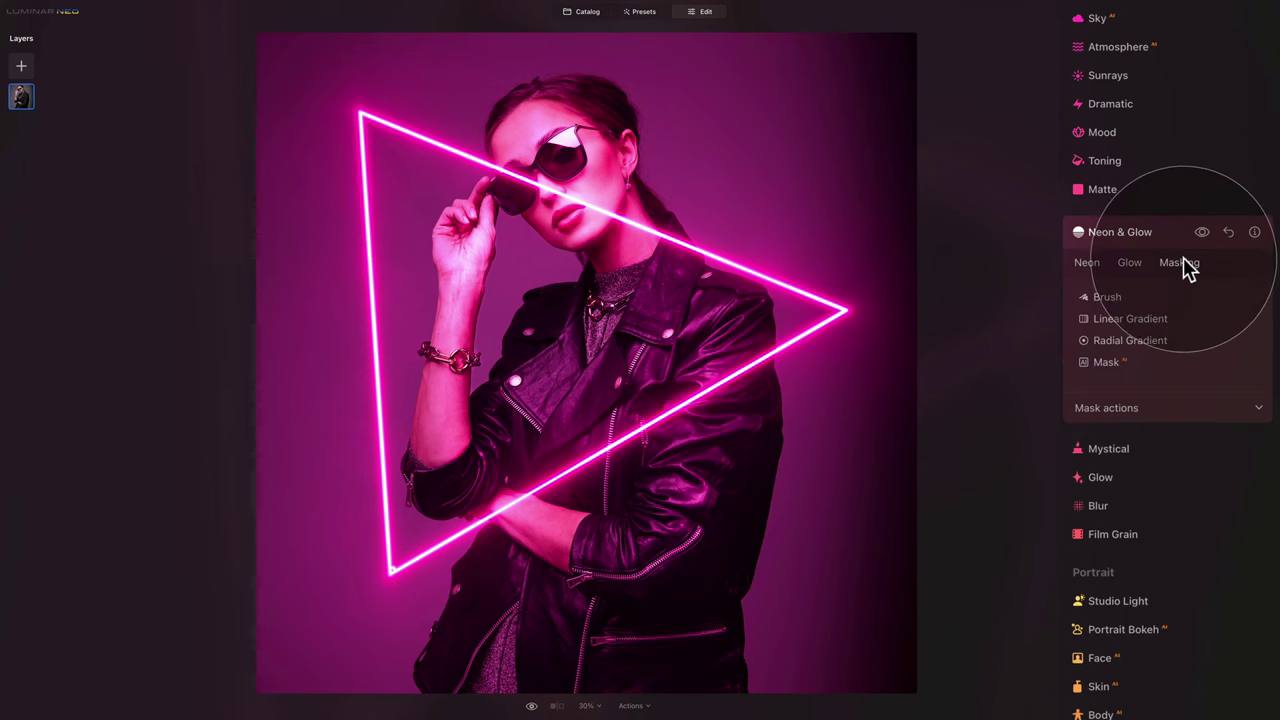
click(1110, 364)
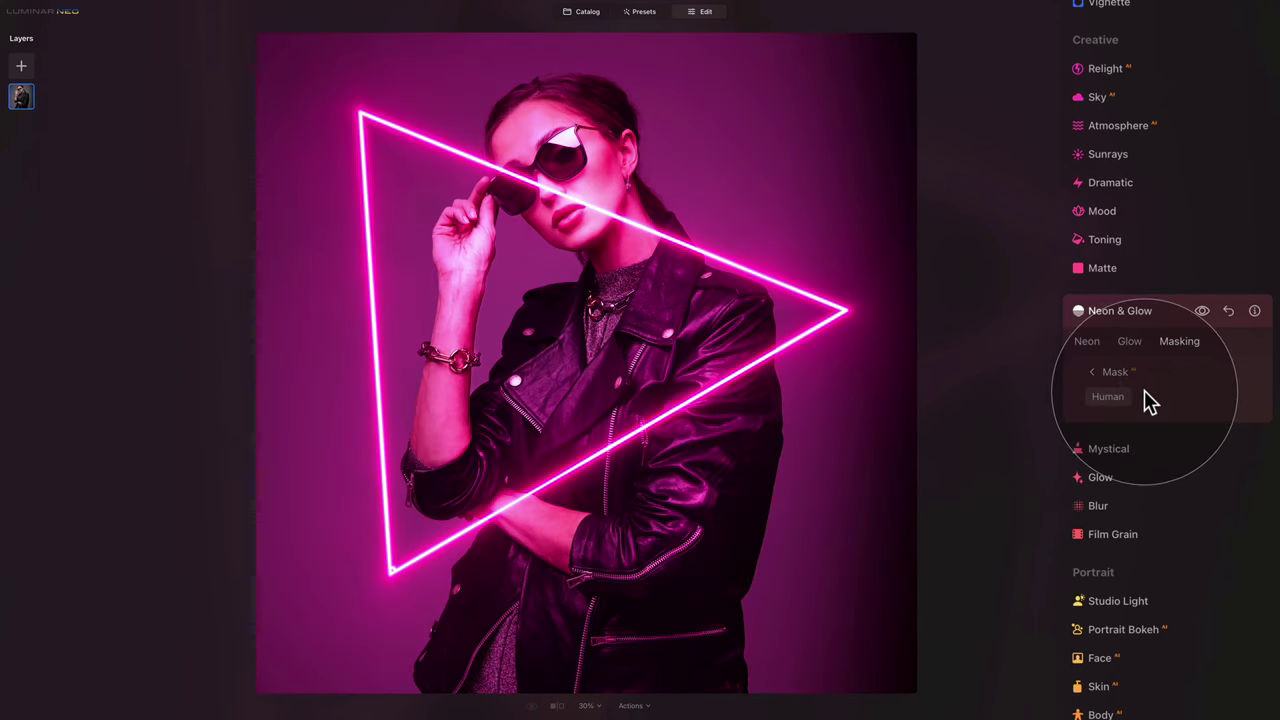
click(1110, 399)
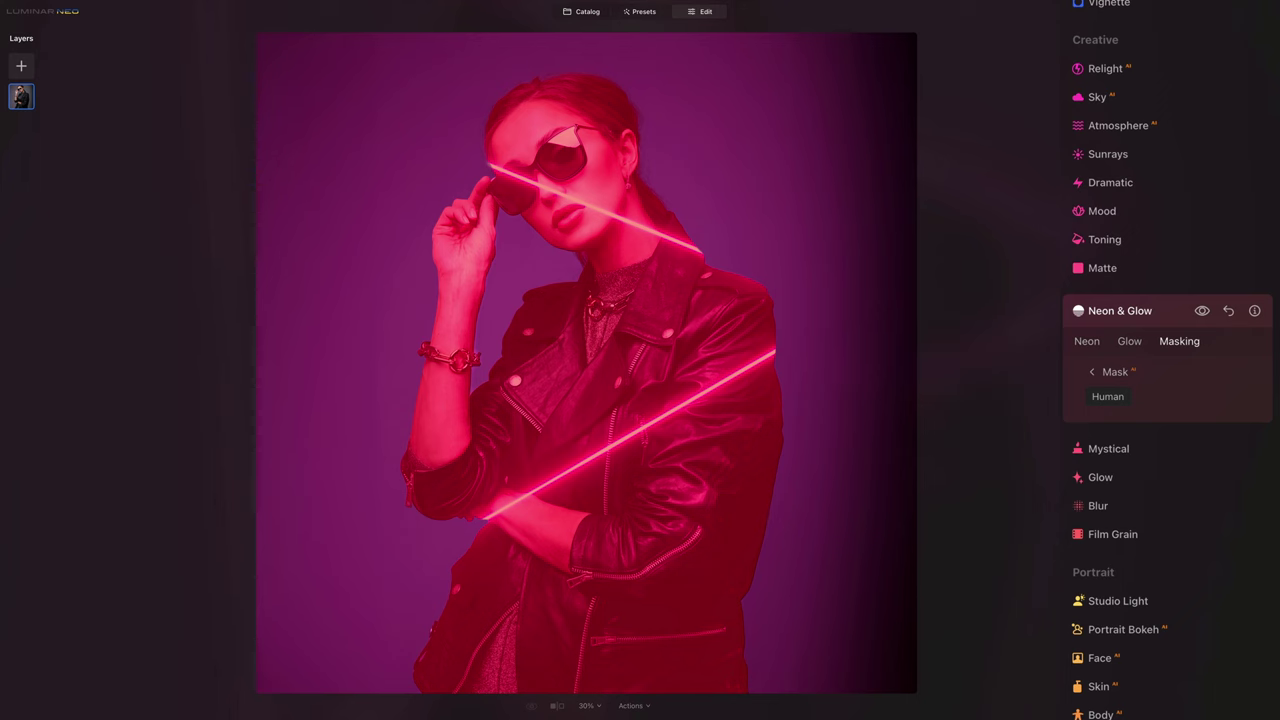
click(1097, 376)
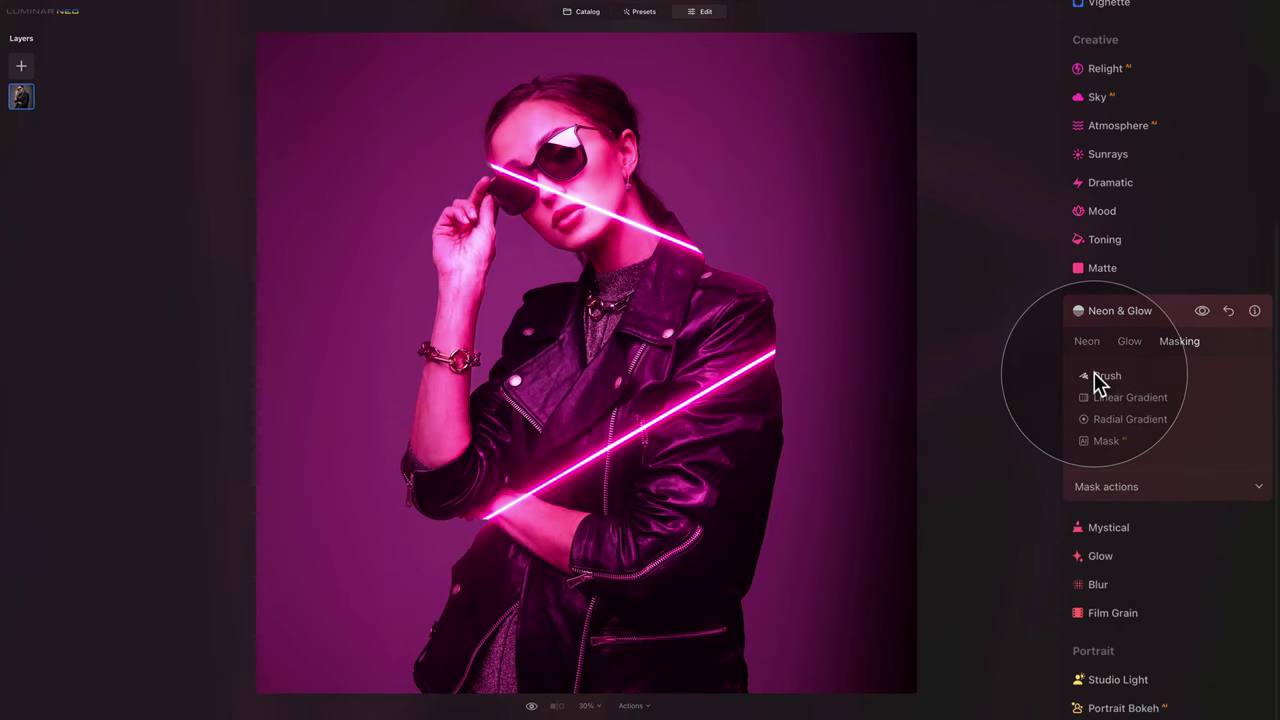
click(1138, 486)
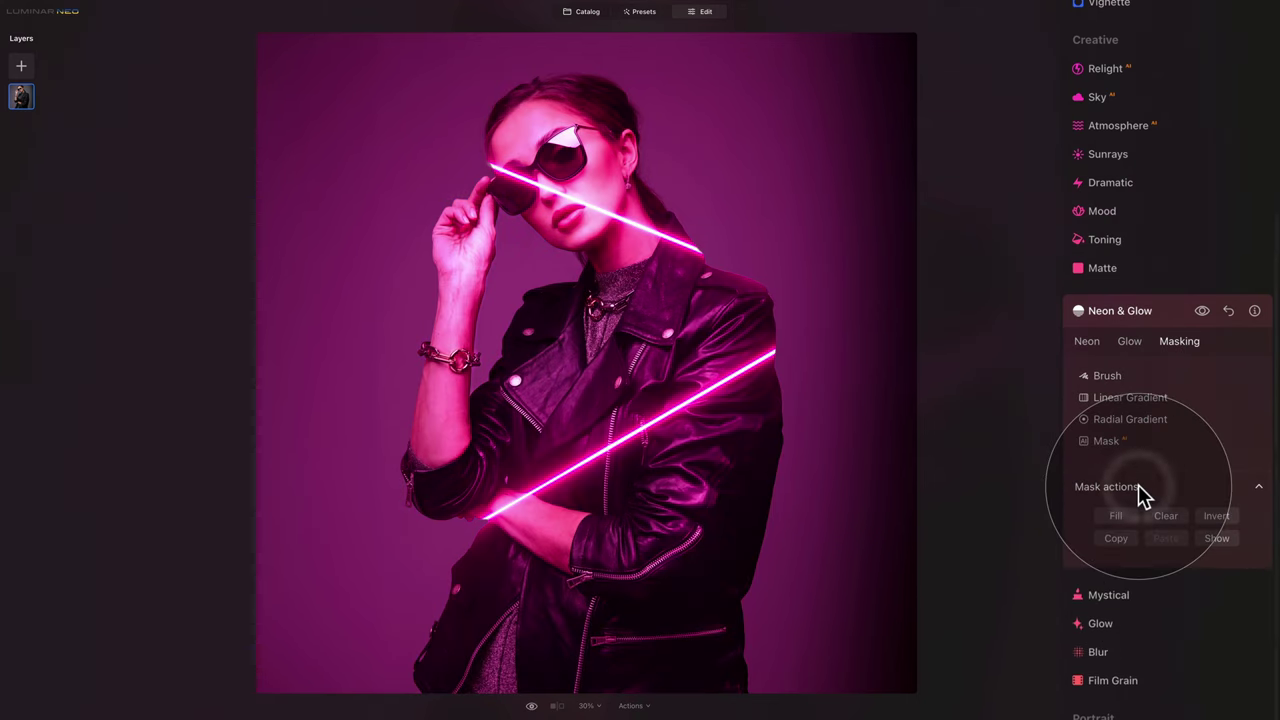
click(1217, 516)
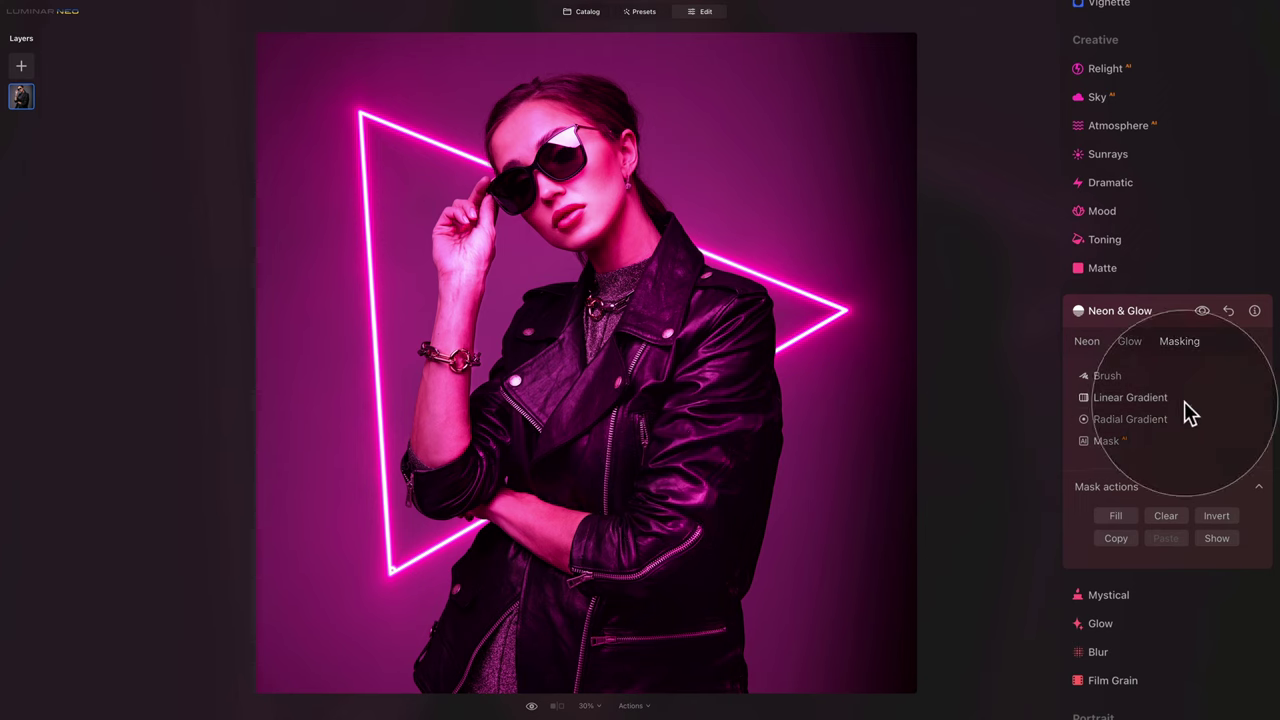
- Paint the triangle's lower edge back in across the jacket and forearm with a straight size 84 masking brush stroke
click(1102, 378)
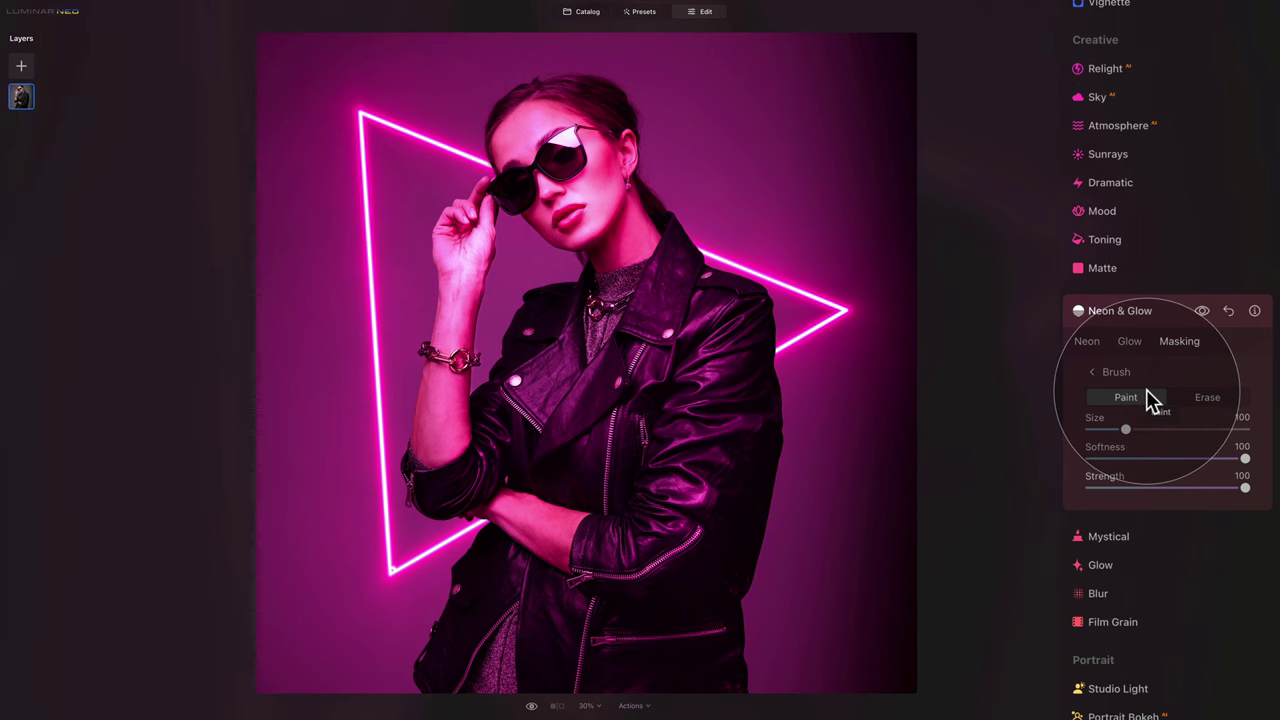
drag(1125, 429, 1119, 429)
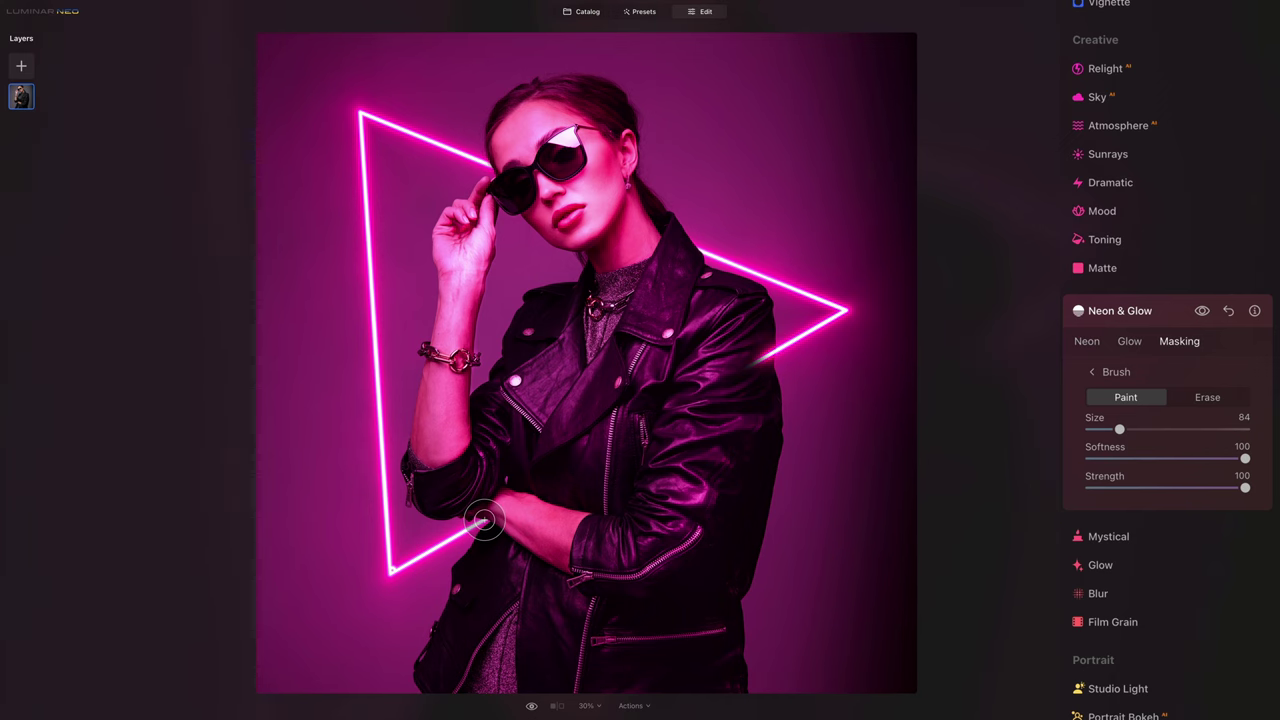
shift+click(484, 520)
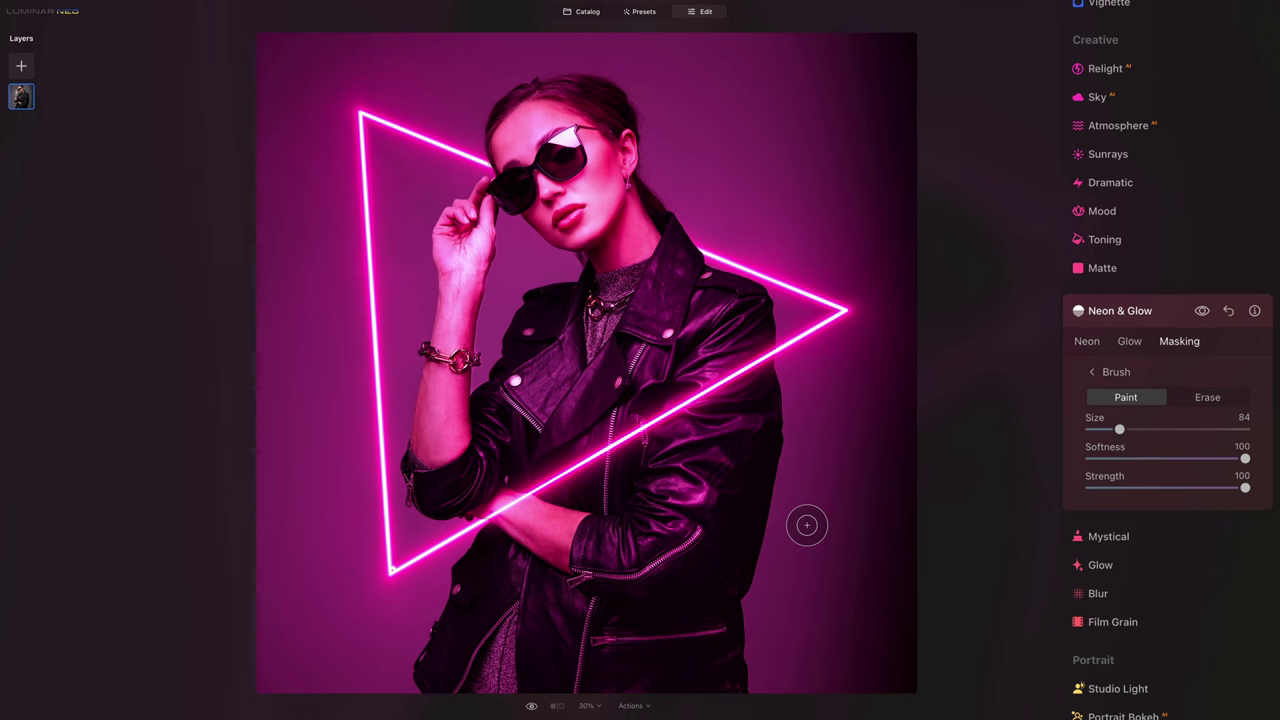
- Close the Neon & Glow settings and compare the finished edit with the original photo
click(1145, 316)
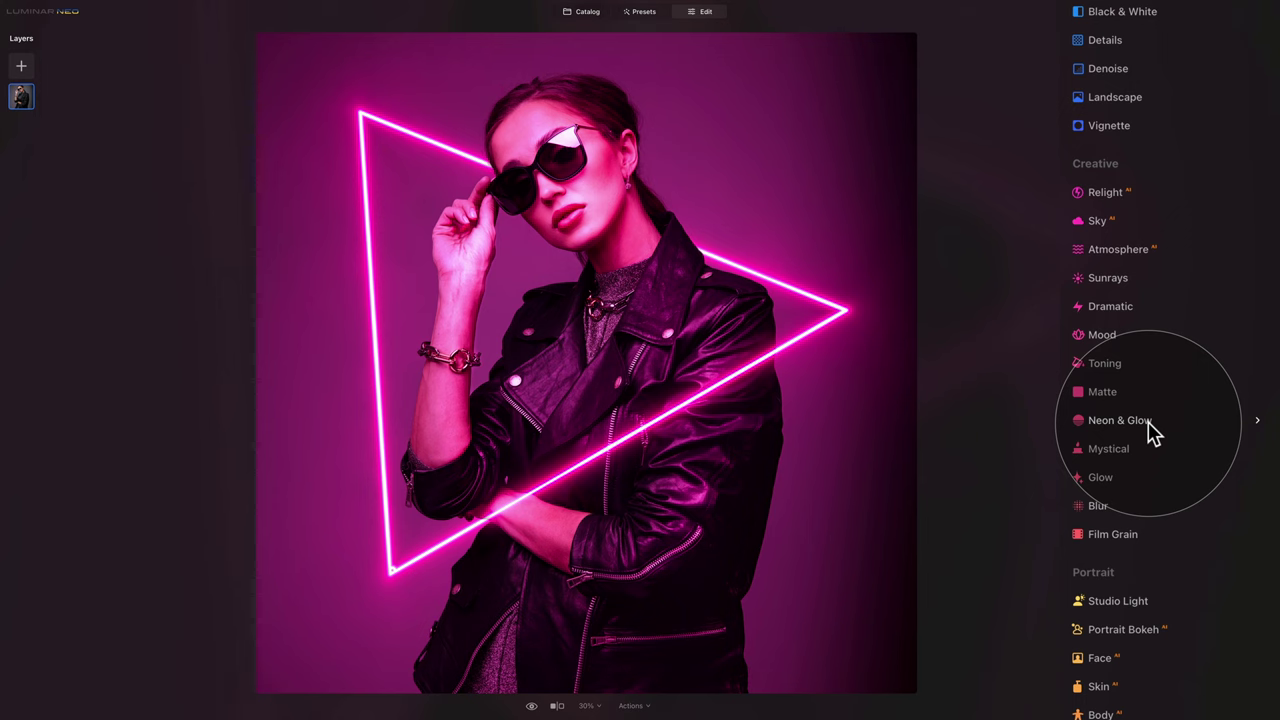
click(531, 706)
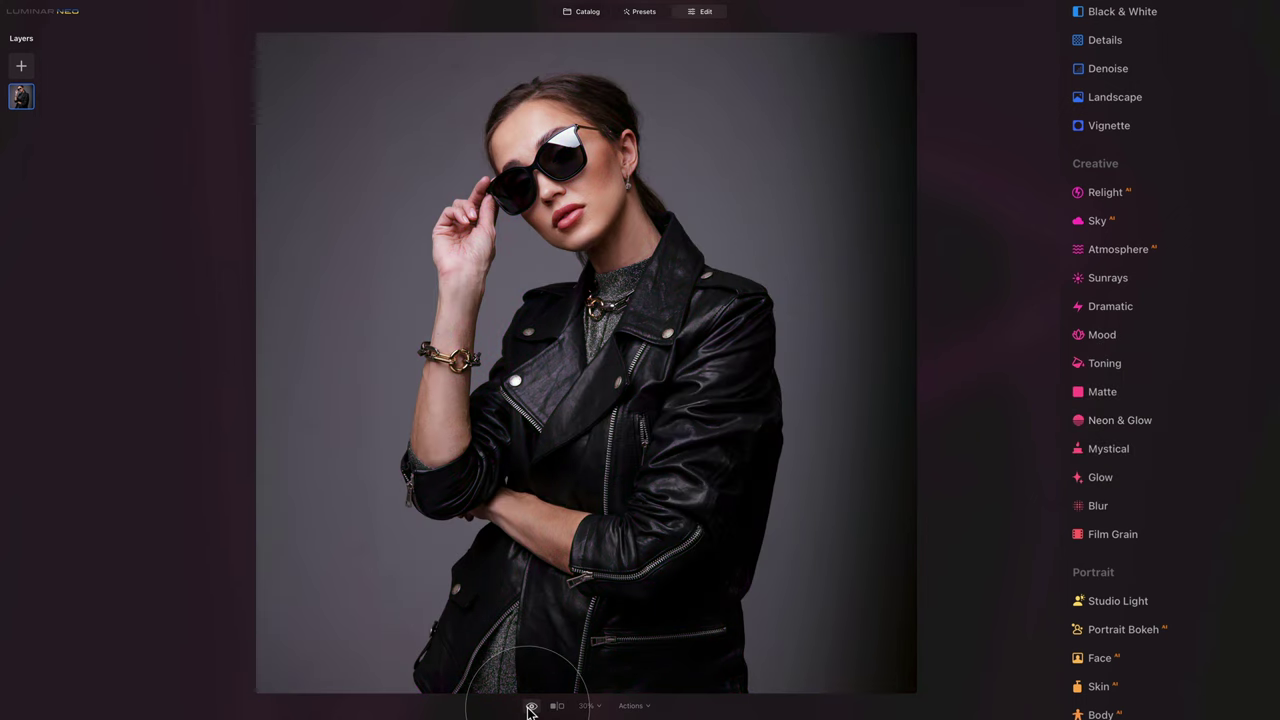
click(530, 707)
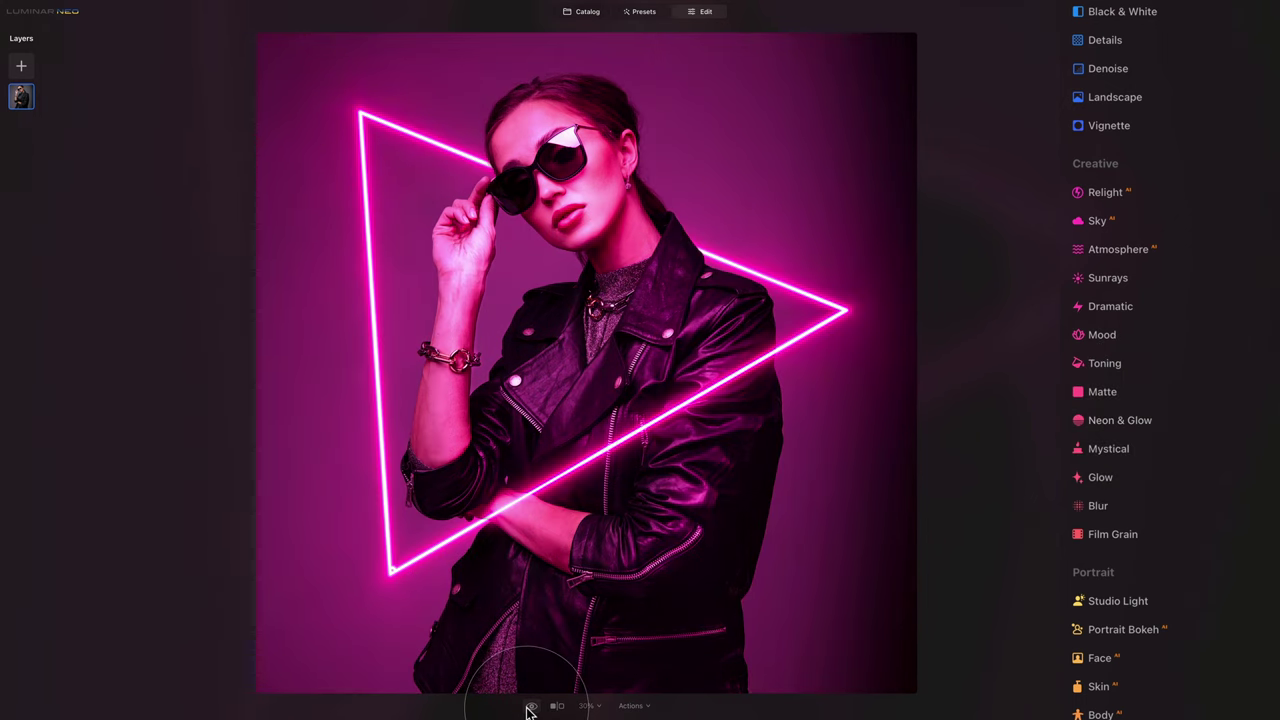